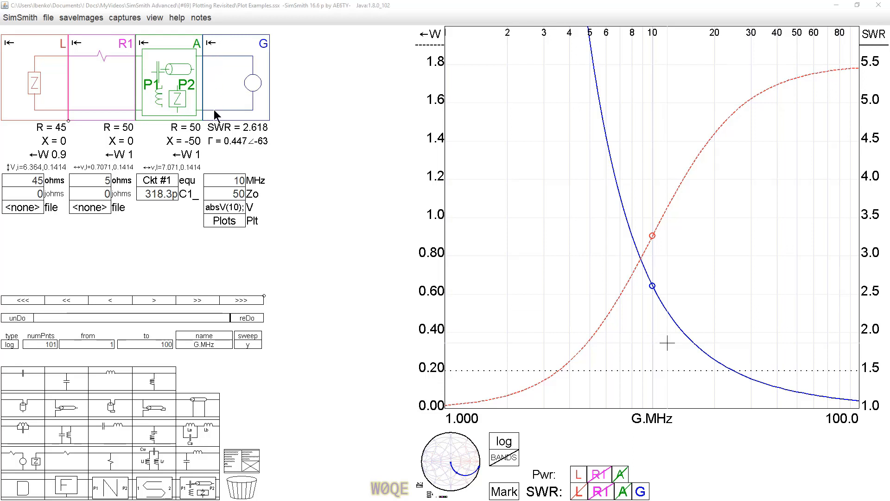
# - Inspect the internal circuit and script of block A, and close its window
pyautogui.click(163, 80)
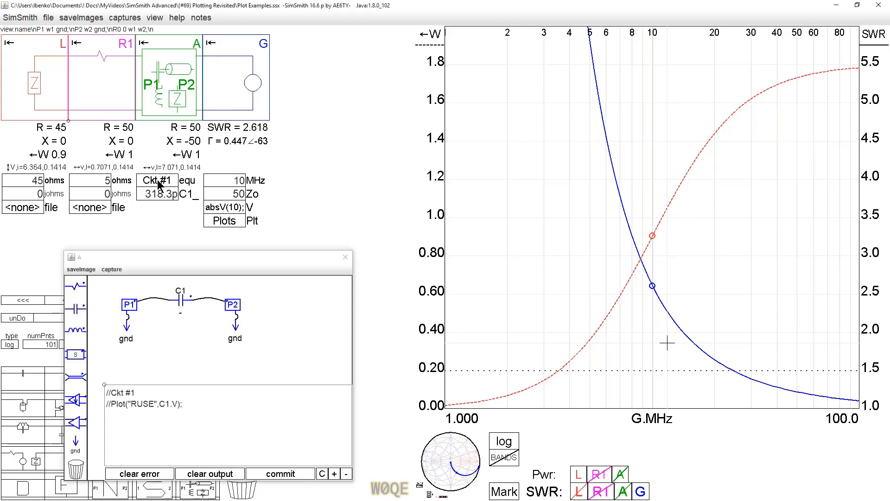
pyautogui.click(346, 258)
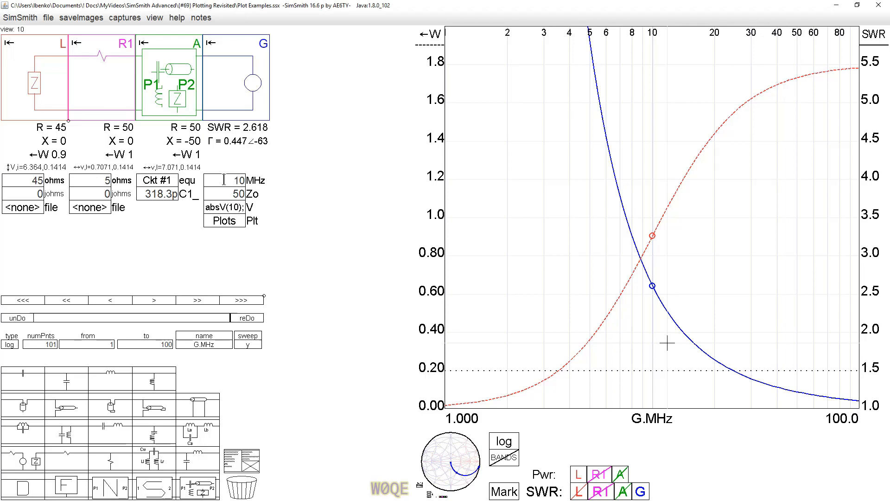
# - Lower the generator frequency to 5.905 MHz to shift the plot markers, and bring it back up to 10 MHz
pyautogui.moveTo(224, 180); pyautogui.dragTo(125, 181)
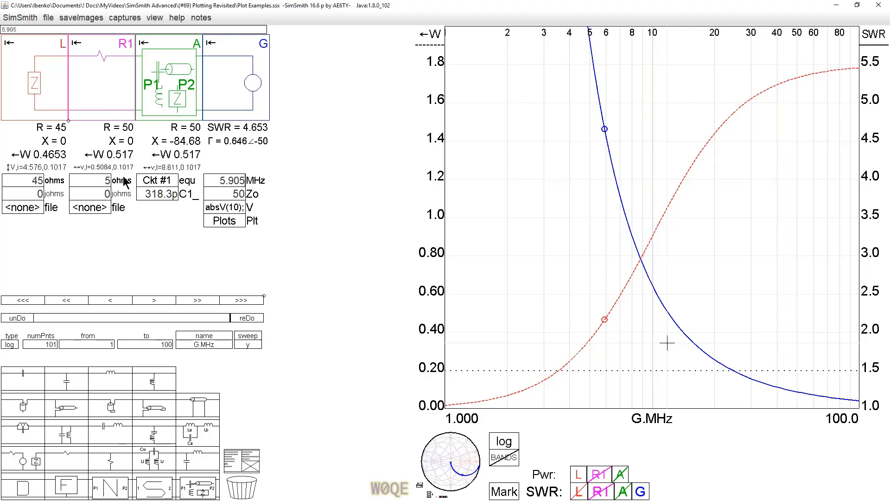
pyautogui.scroll(3, 215, 181)
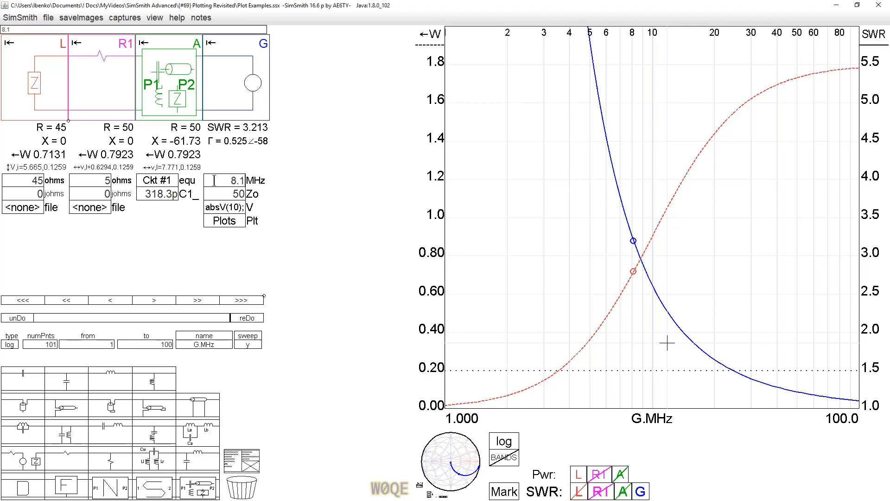
pyautogui.scroll(2, 214, 180)
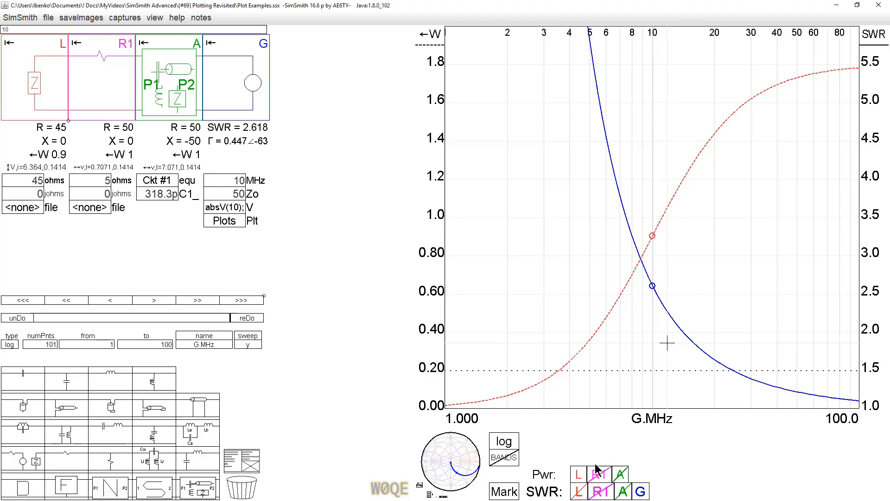
# - Switch to the Smith chart and turn on the L and R1 traces briefly before hiding them again
pyautogui.click(453, 469)
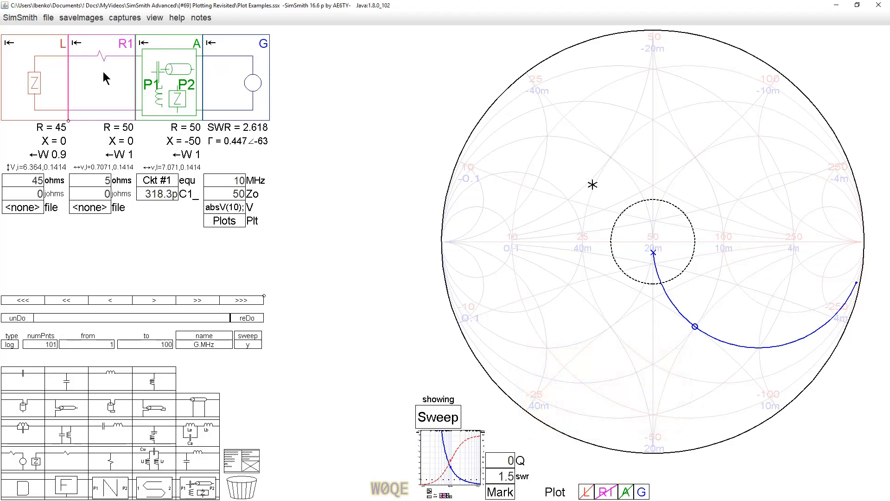
pyautogui.click(589, 492)
pyautogui.click(604, 491)
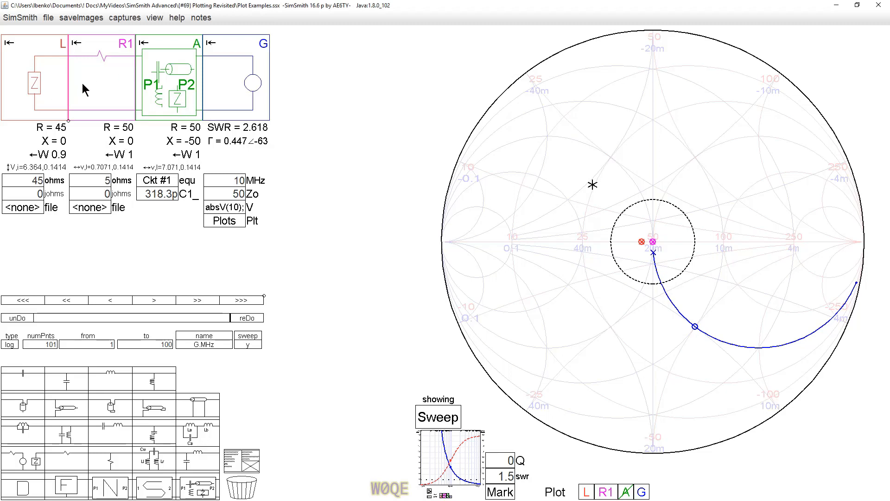
pyautogui.click(643, 492)
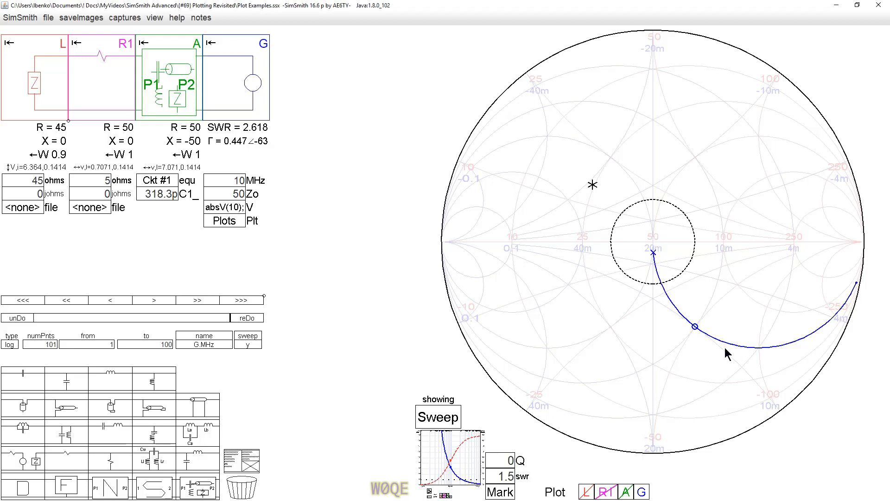
# - Cycle the Smith chart display through Both and Path back to Sweep, and return to the rectangular plot
pyautogui.click(450, 420)
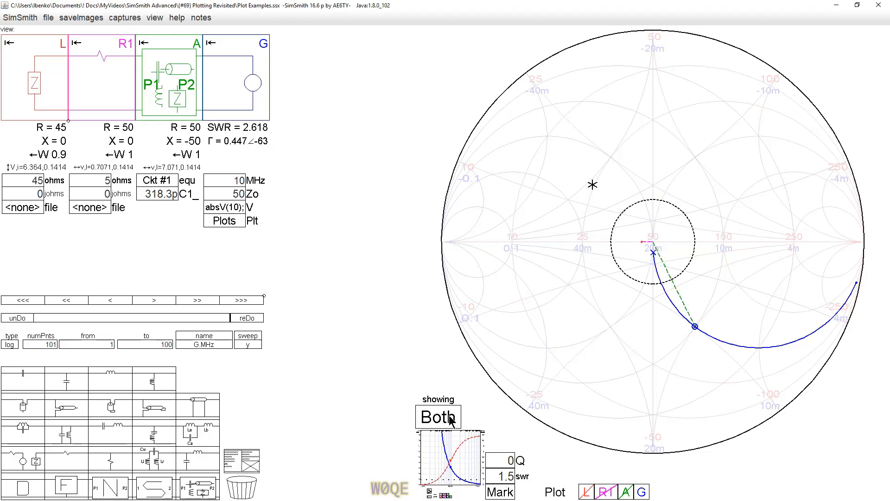
pyautogui.click(450, 420)
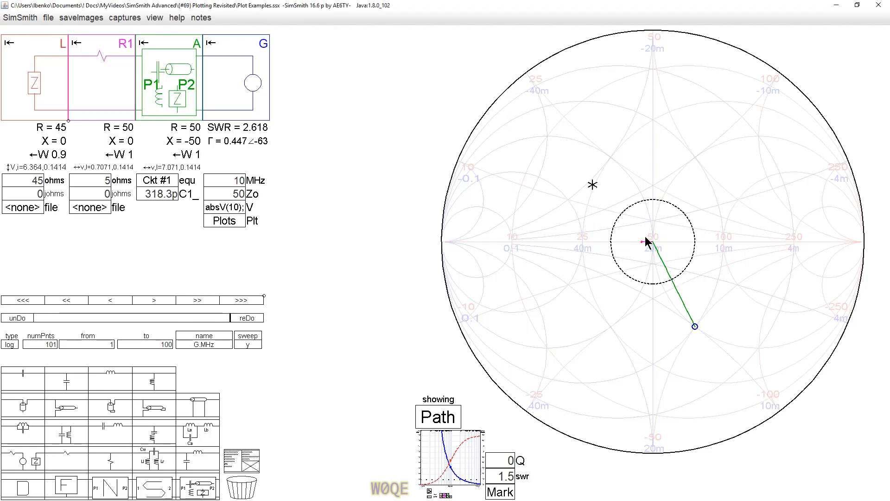
pyautogui.click(435, 420)
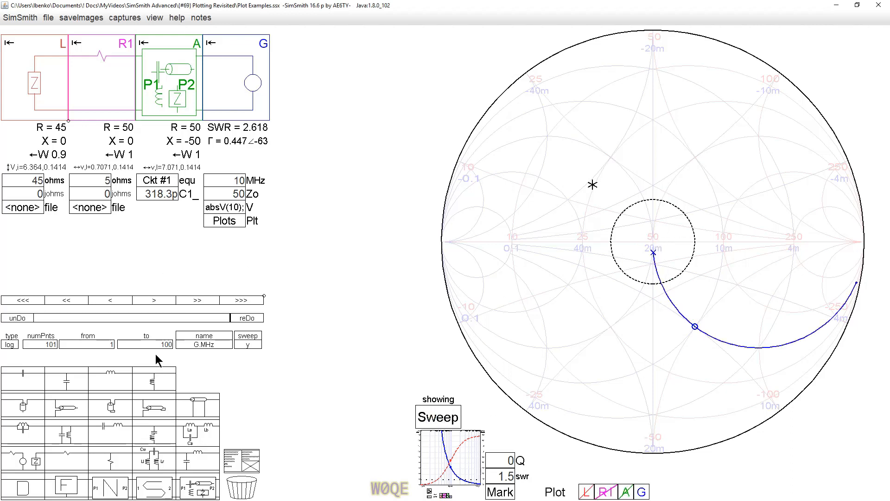
pyautogui.click(428, 421)
pyautogui.click(434, 423)
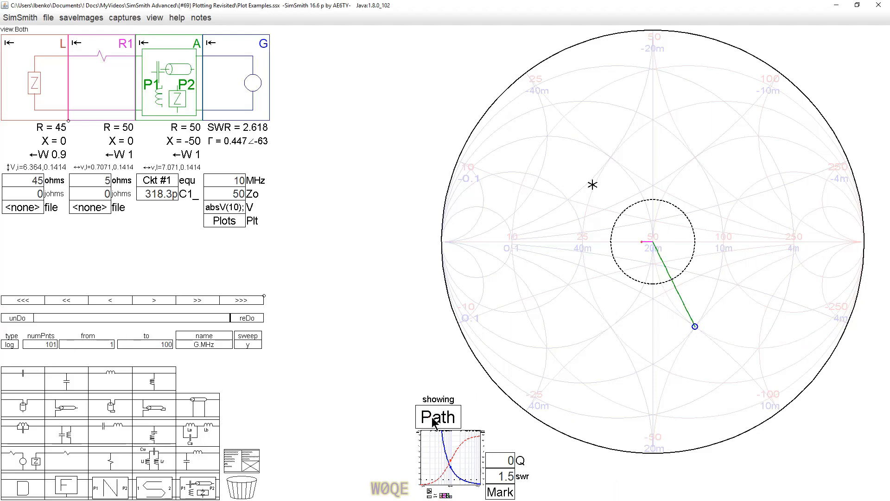
pyautogui.click(433, 419)
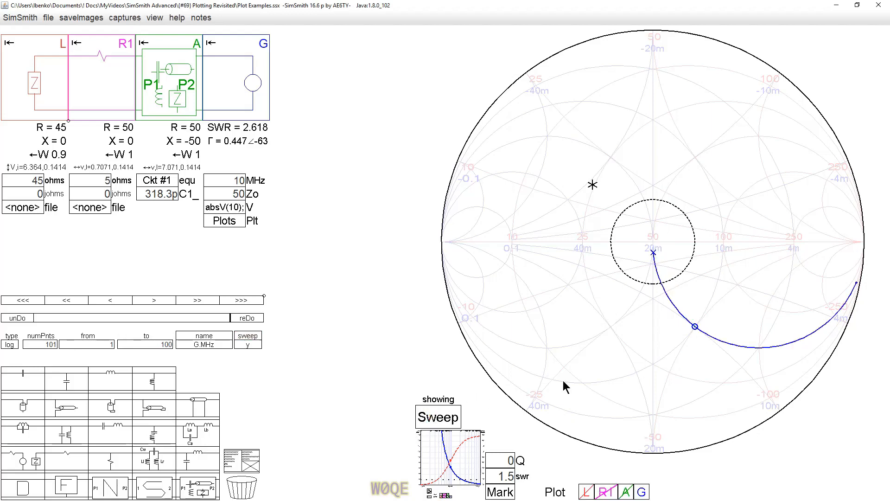
pyautogui.click(460, 460)
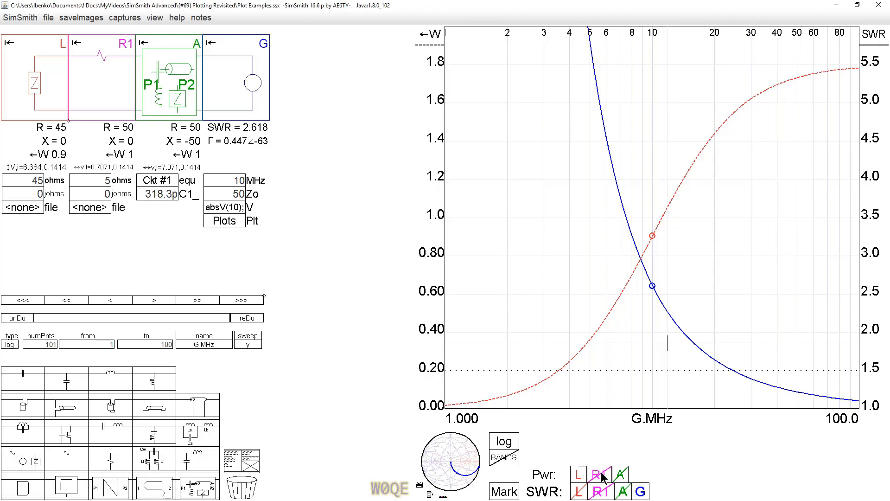
# - Switch the power readouts and plot axis to ↑dBW and on to ↑W, leaving the L power trace shown
pyautogui.click(579, 475)
pyautogui.click(579, 475)
pyautogui.click(113, 154)
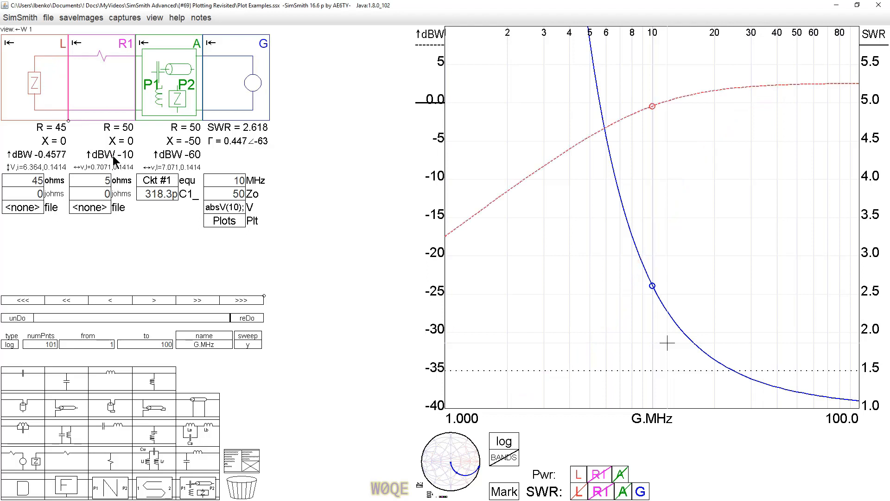
pyautogui.click(113, 155)
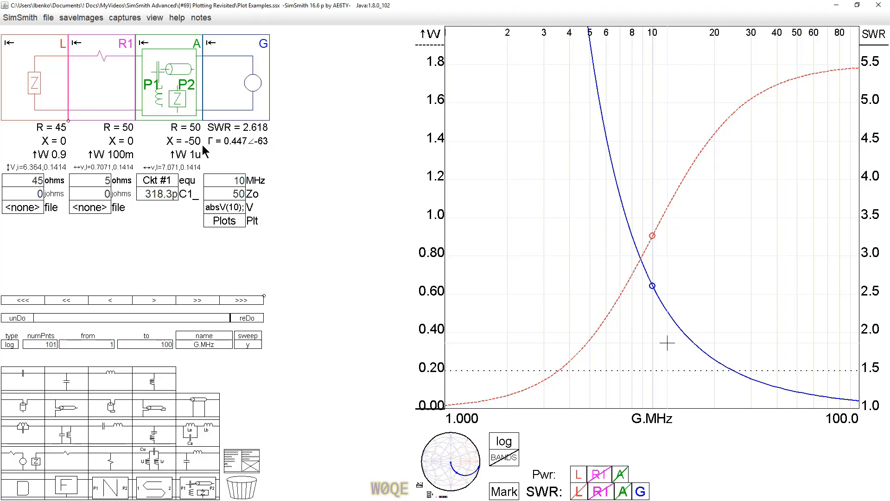
# - Examine the C1 circuit inside block A and close the editor
pyautogui.doubleClick(166, 195)
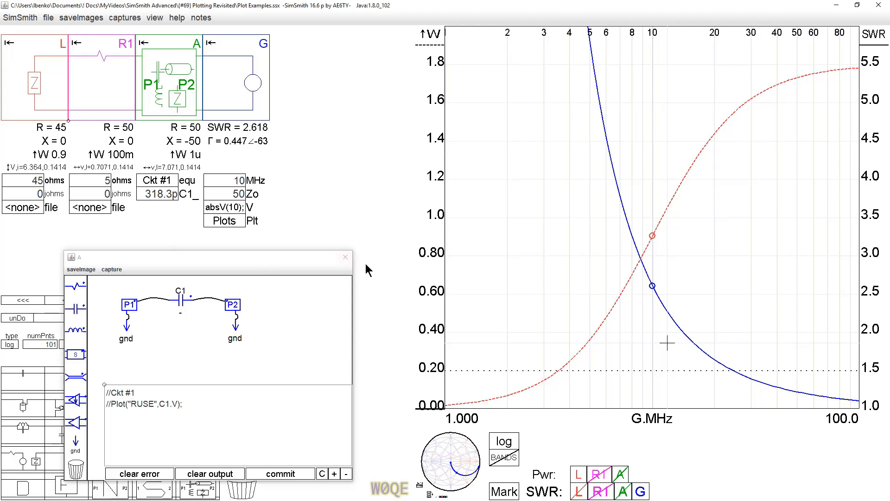
pyautogui.click(346, 257)
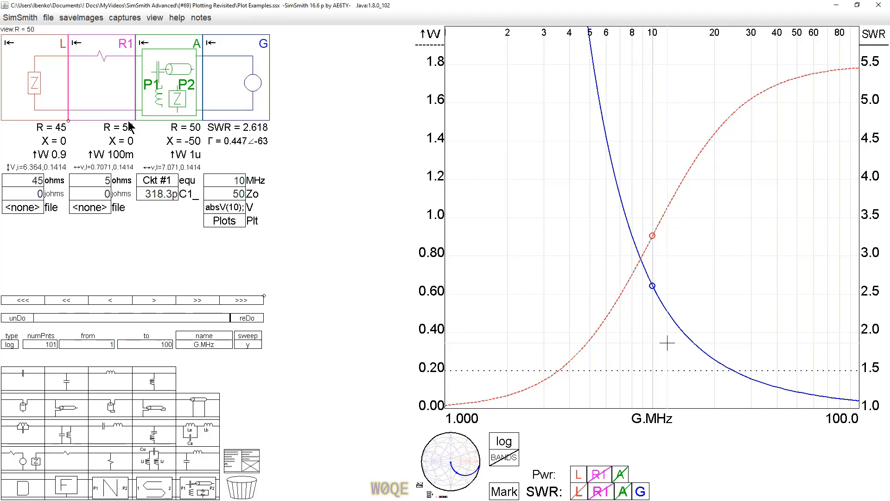
# - Try a parallel resistor of 1e9 ohms between R1 and block A, and delete it from the circuit
pyautogui.moveTo(111, 460); pyautogui.dragTo(213, 86)
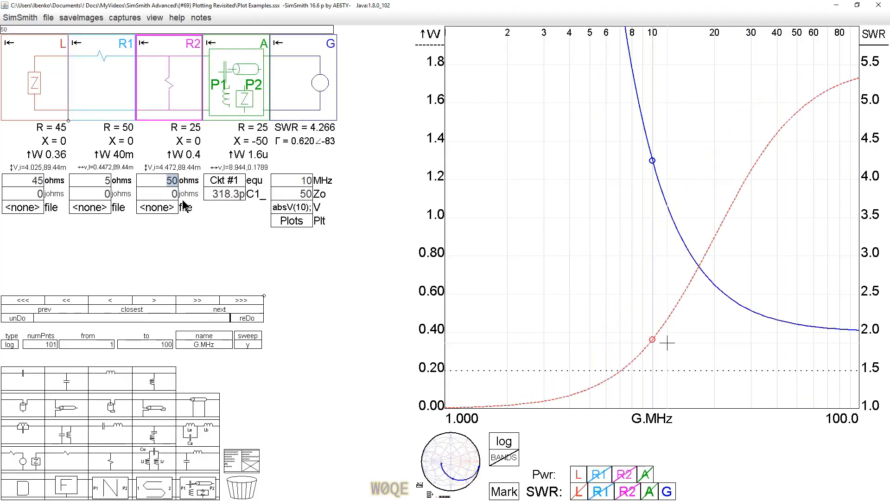
pyautogui.write('1e9')
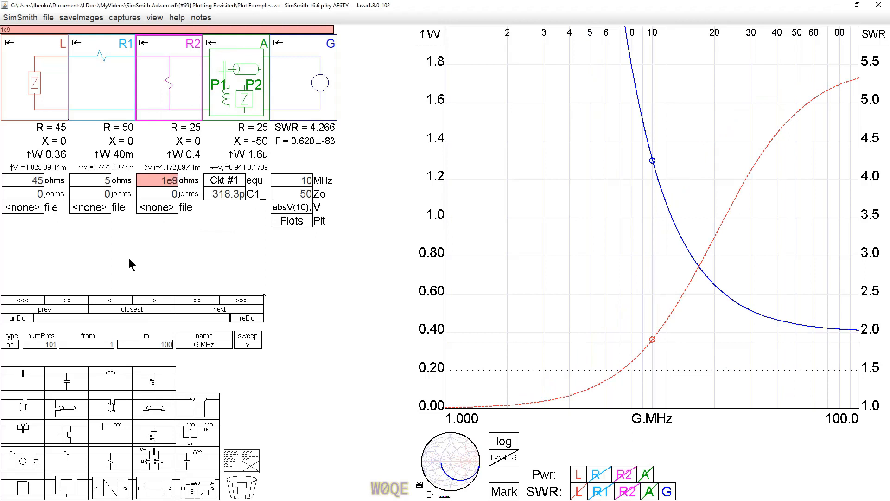
pyautogui.press('Return')
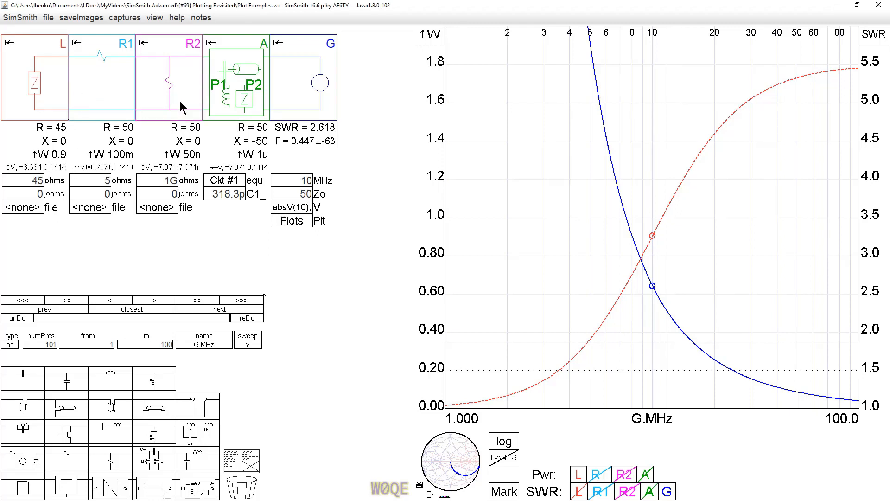
pyautogui.press('Delete')
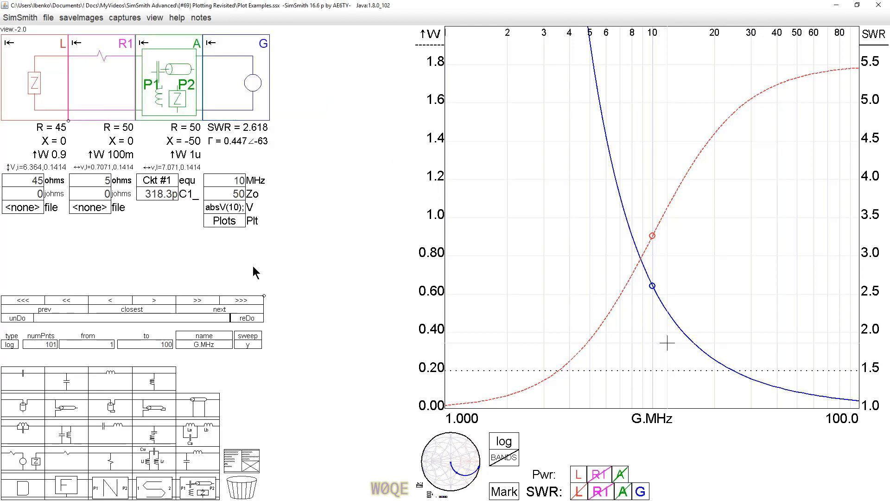
# - Open the generator's Plots script at its beginning and place its window clear of the plot
pyautogui.click(228, 220)
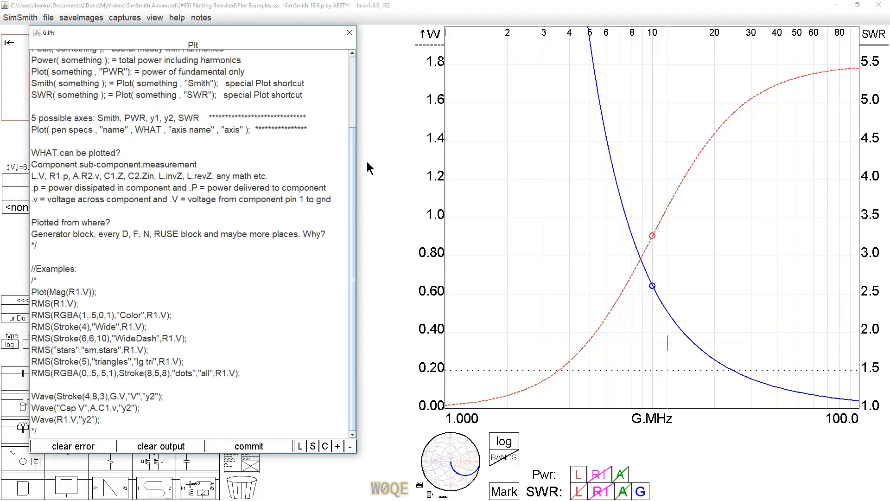
pyautogui.moveTo(352, 171); pyautogui.dragTo(347, 99)
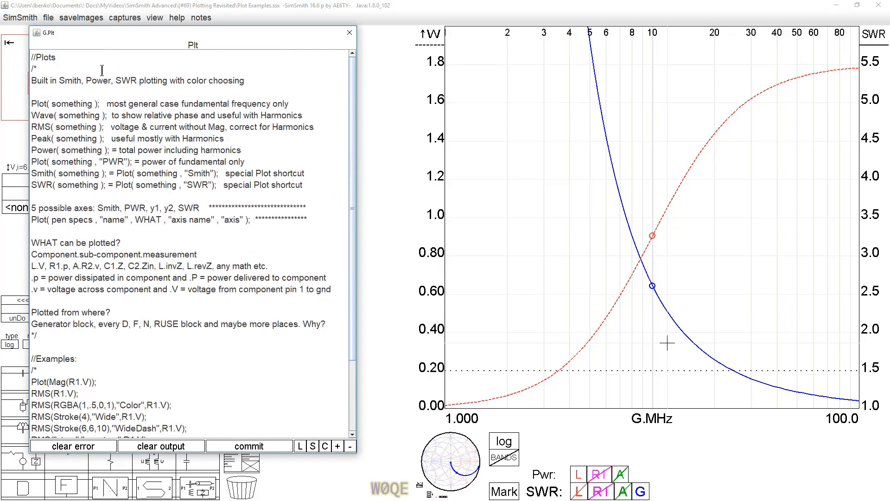
pyautogui.moveTo(160, 32); pyautogui.dragTo(451, 47)
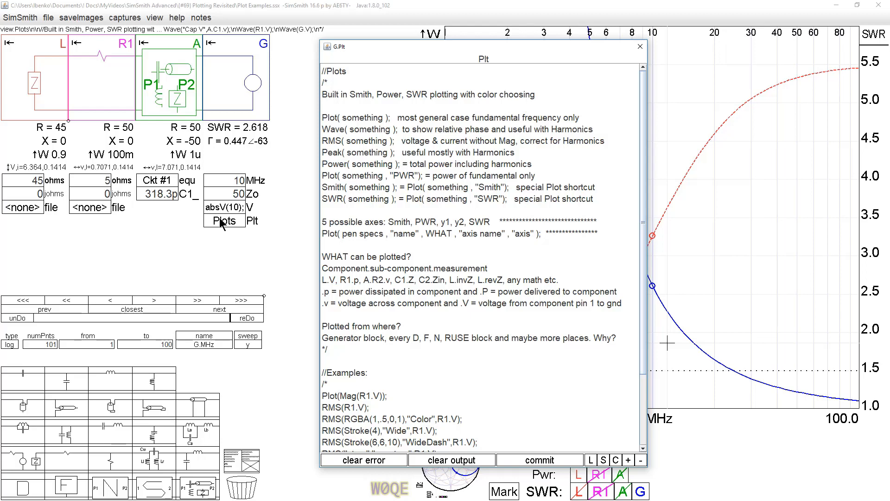
pyautogui.click(370, 51)
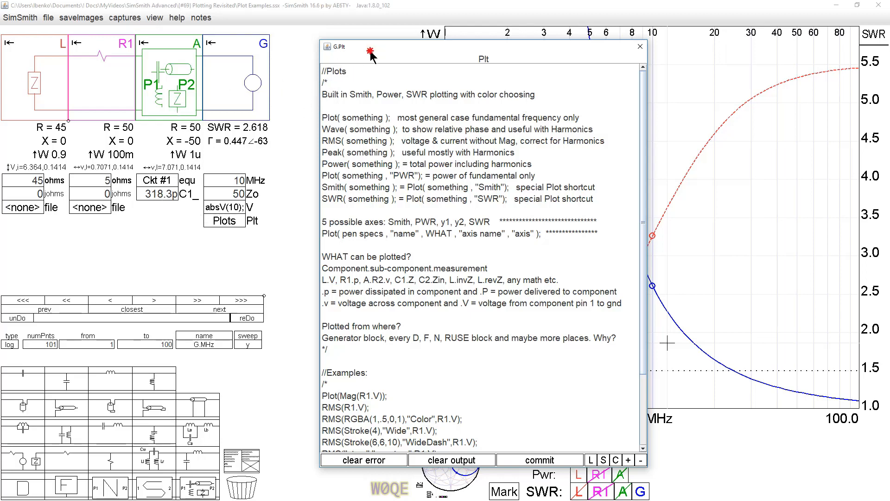
pyautogui.moveTo(370, 51); pyautogui.dragTo(66, 41)
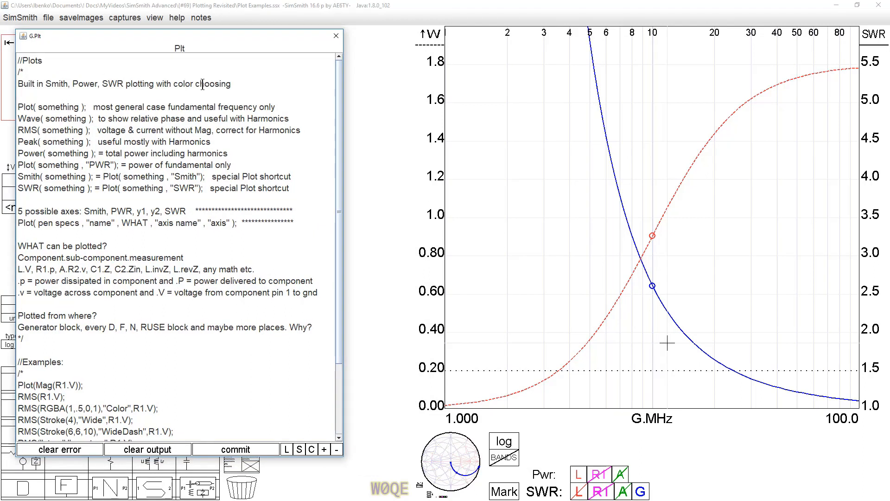
# - Change the color of component R1 and its traces to yellow
pyautogui.click(606, 478)
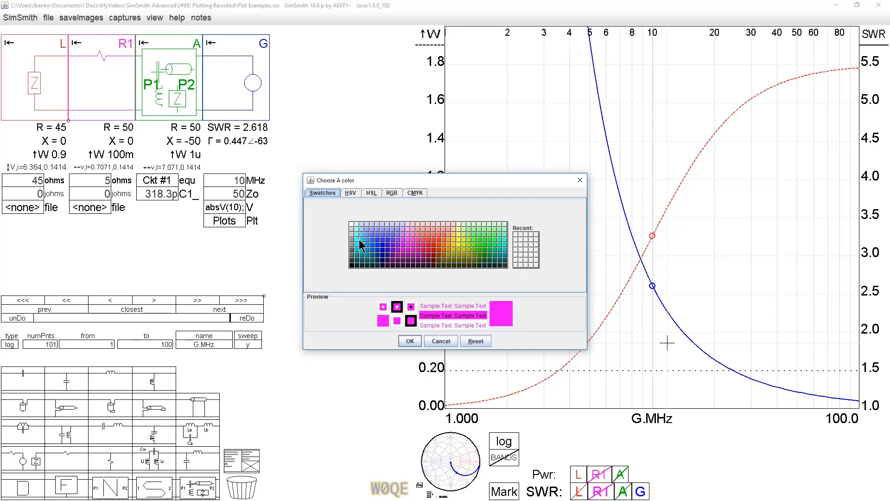
pyautogui.click(459, 234)
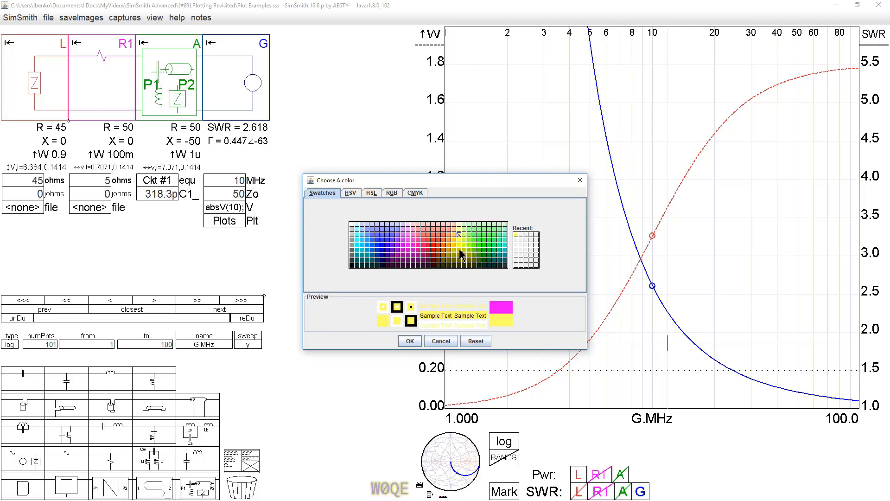
pyautogui.click(416, 345)
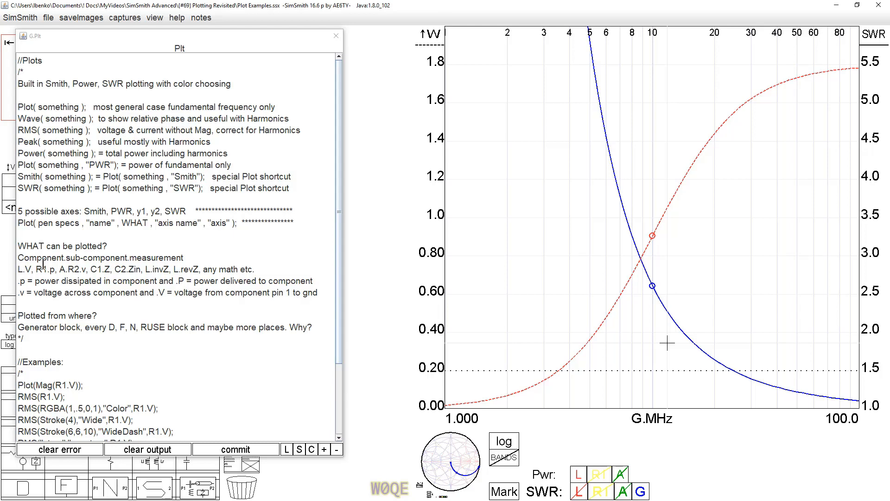
# - Move the script window off the schematic and set component R1's color to magenta
pyautogui.moveTo(193, 45); pyautogui.dragTo(496, 44)
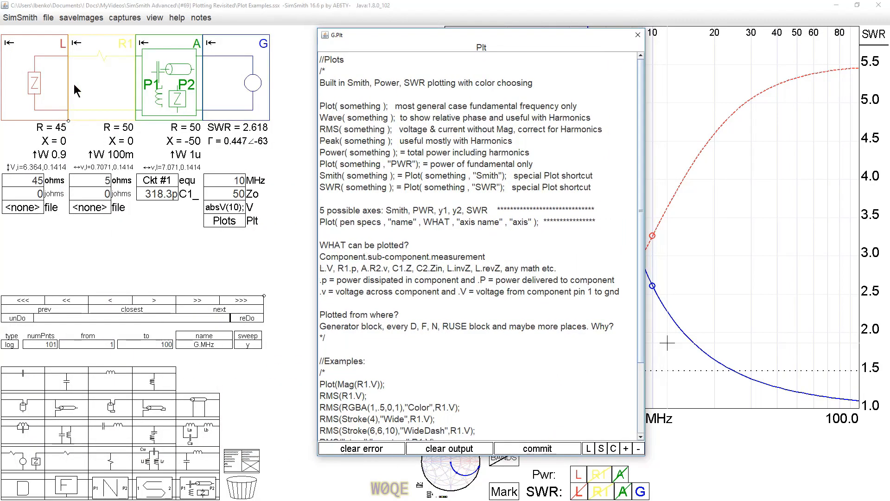
pyautogui.rightClick(103, 78)
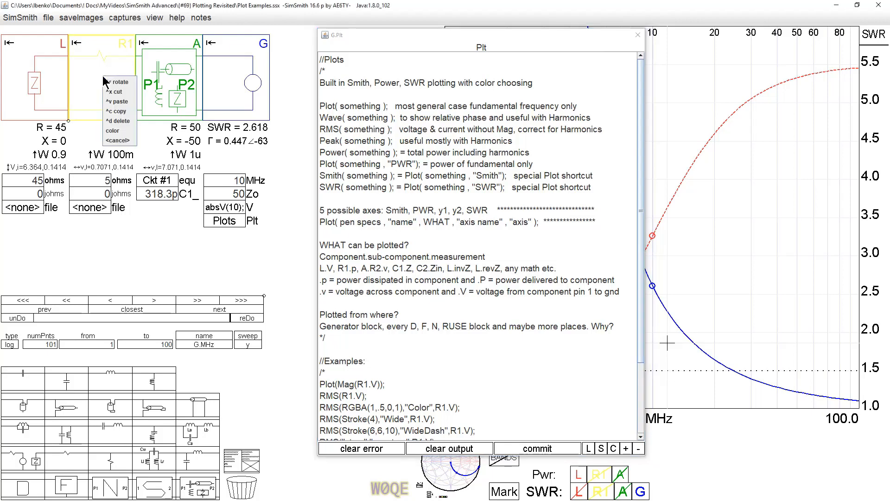
pyautogui.click(115, 131)
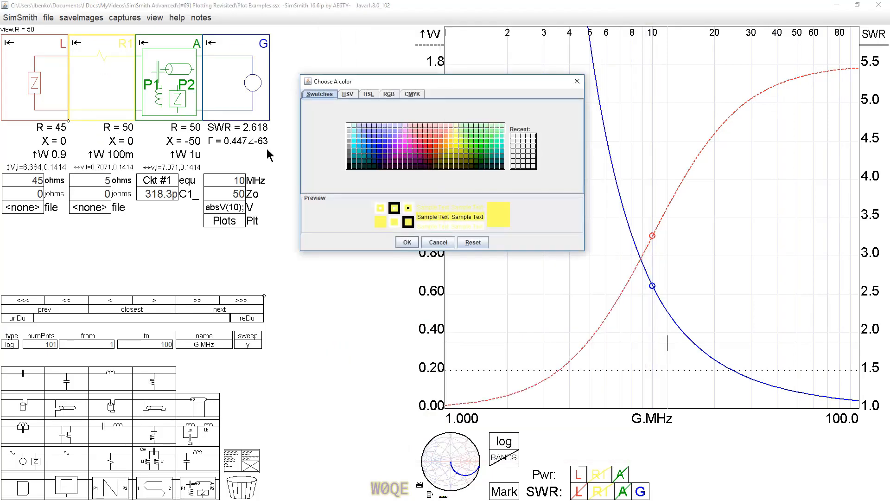
pyautogui.click(411, 151)
pyautogui.click(407, 242)
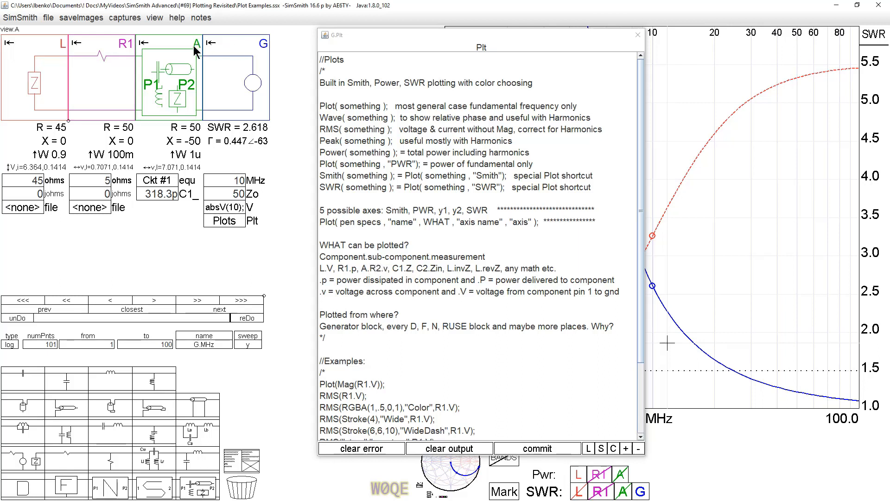
# - Review block A's circuit with its commented RUSE plot script, and commit the script
pyautogui.click(155, 181)
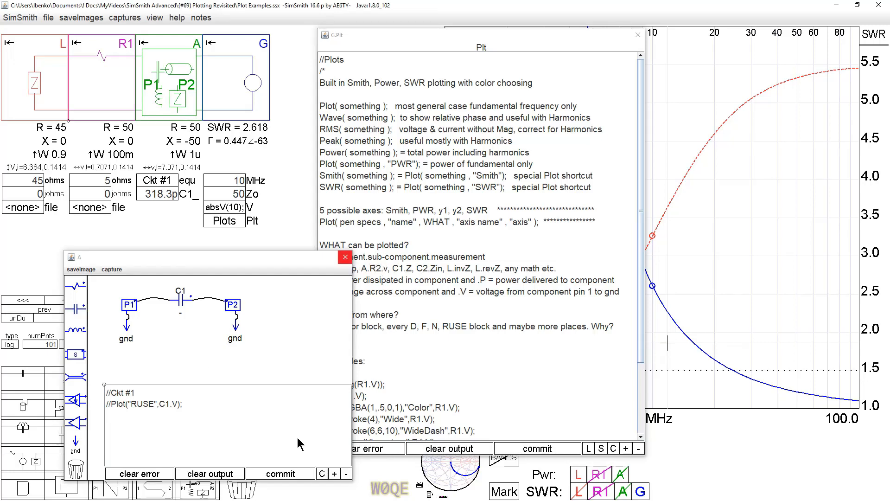
pyautogui.click(276, 475)
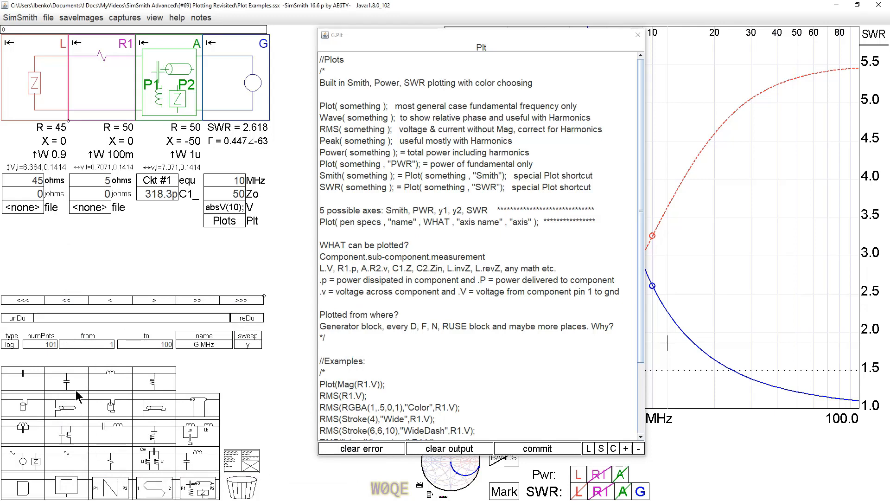
# - Add a shunt capacitor to the circuit, place it between R1 and block A, and rename it C2
pyautogui.moveTo(67, 382); pyautogui.dragTo(242, 95)
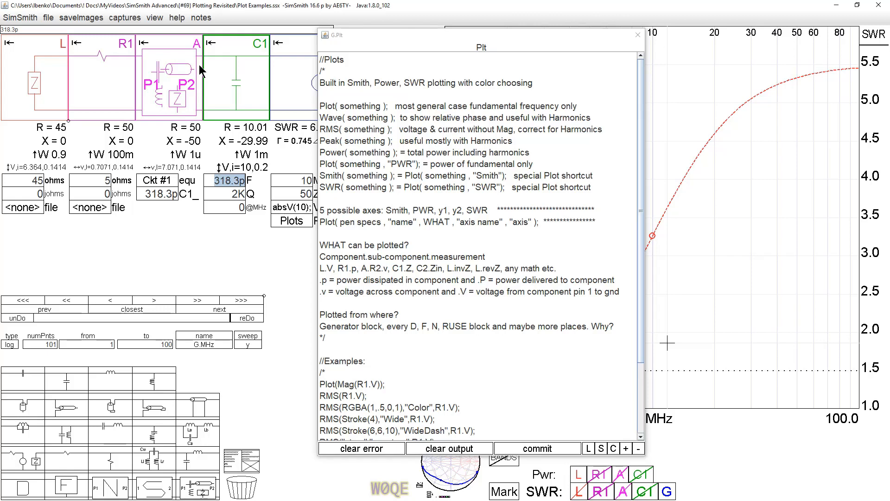
pyautogui.moveTo(227, 71); pyautogui.dragTo(156, 69)
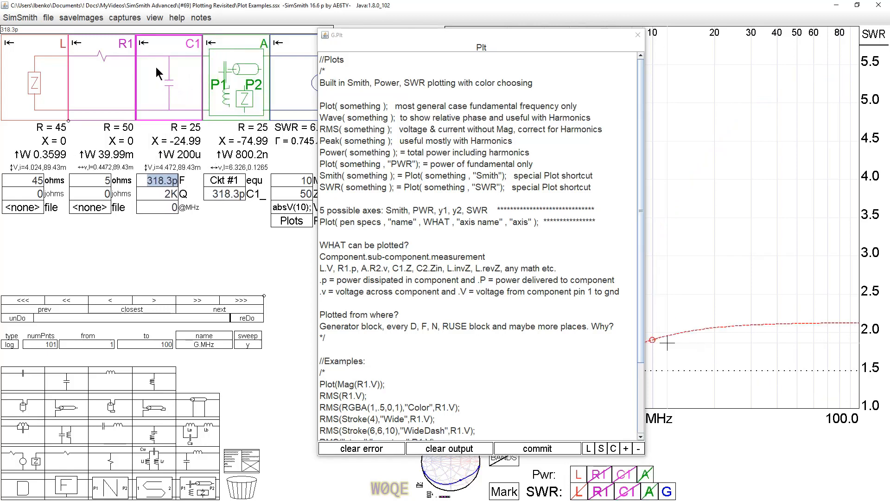
pyautogui.click(194, 48)
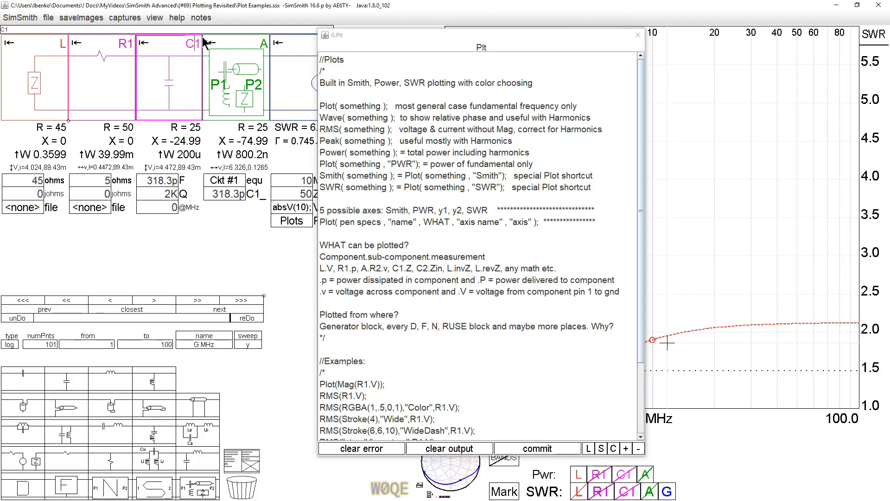
pyautogui.write('2')
pyautogui.press('Delete')
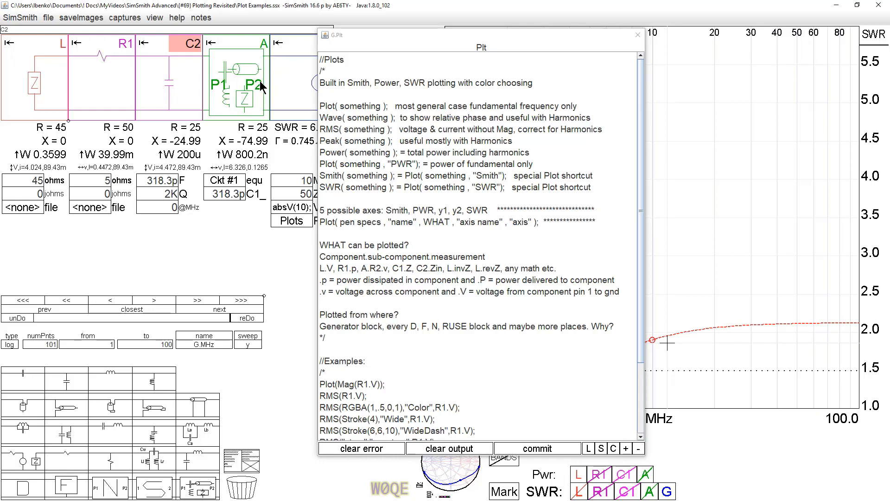
# - Move C2 between block A and the generator, and delete it from the circuit
pyautogui.moveTo(183, 75); pyautogui.dragTo(241, 70)
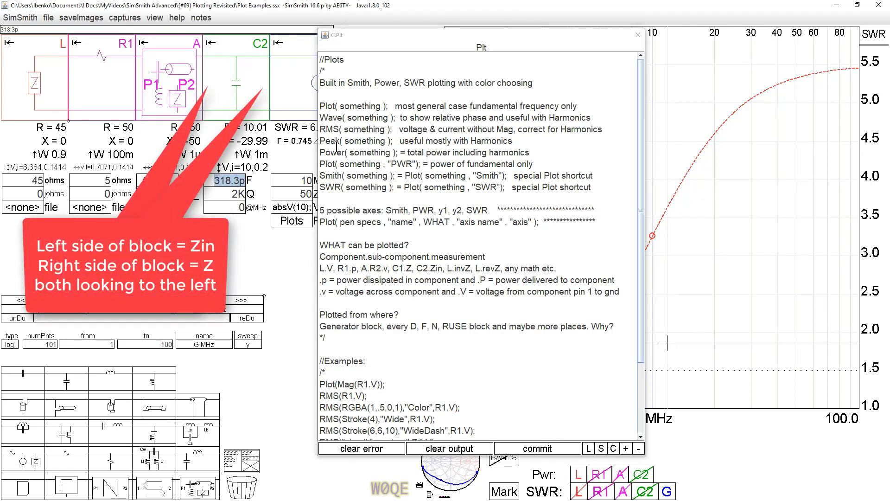
pyautogui.press('Delete')
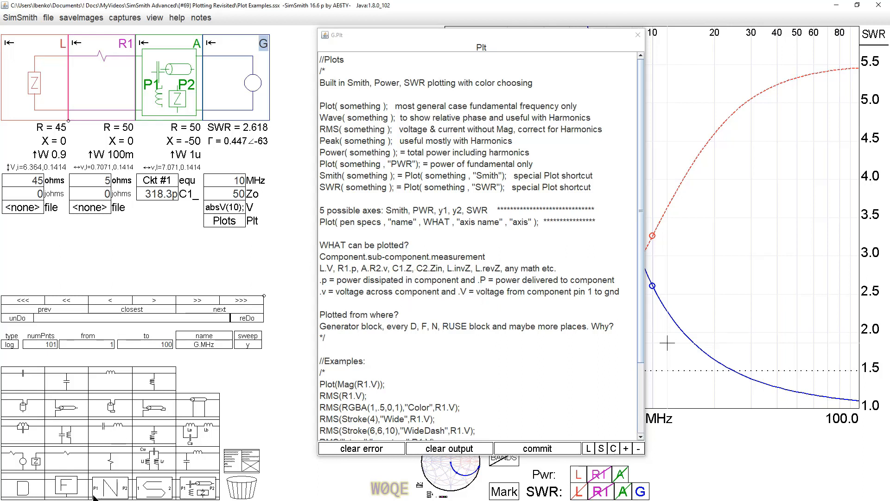
# - Insert a D block before the load, and open and close its equation script
pyautogui.moveTo(33, 487); pyautogui.dragTo(56, 94)
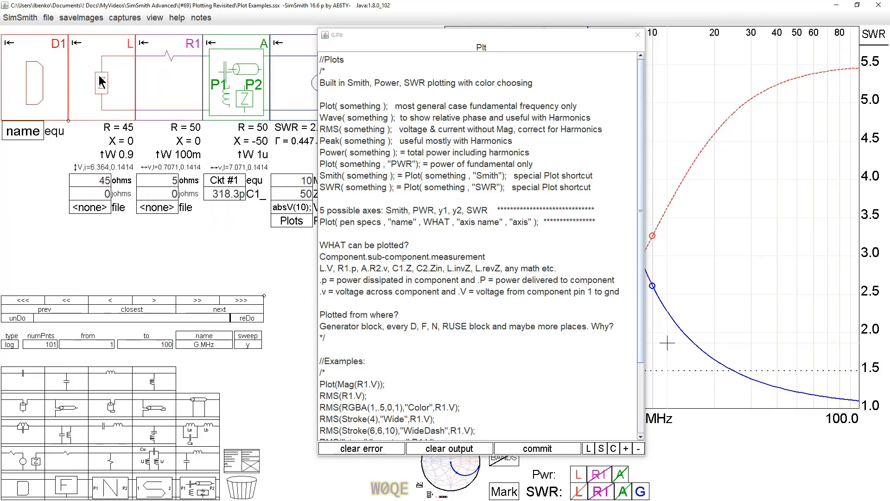
pyautogui.click(26, 134)
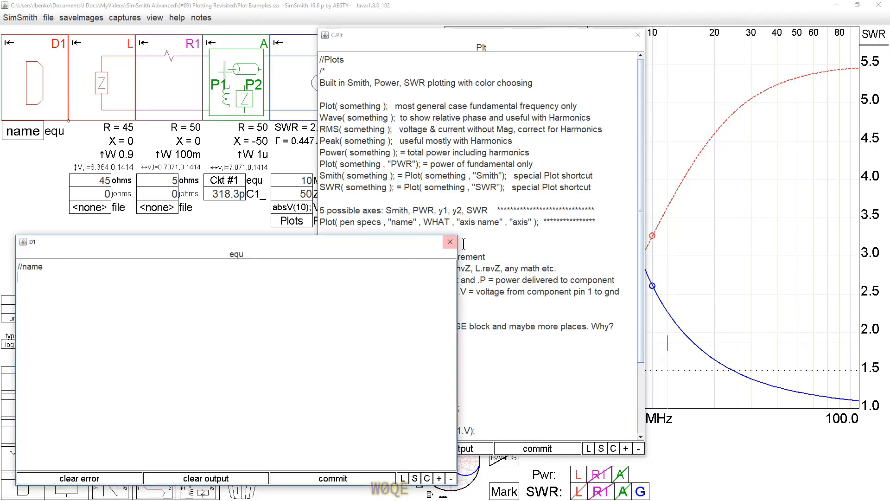
pyautogui.click(450, 242)
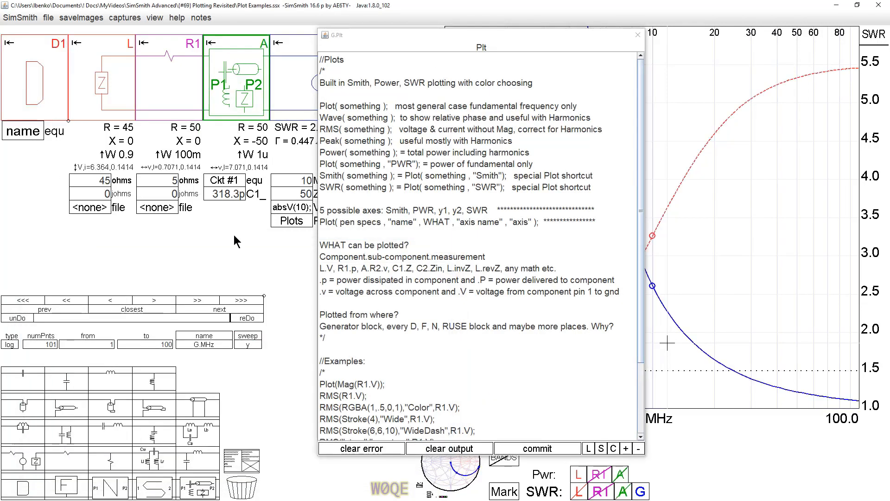
# - Review and commit block A's circuit script, and delete the D block from the circuit
pyautogui.click(235, 181)
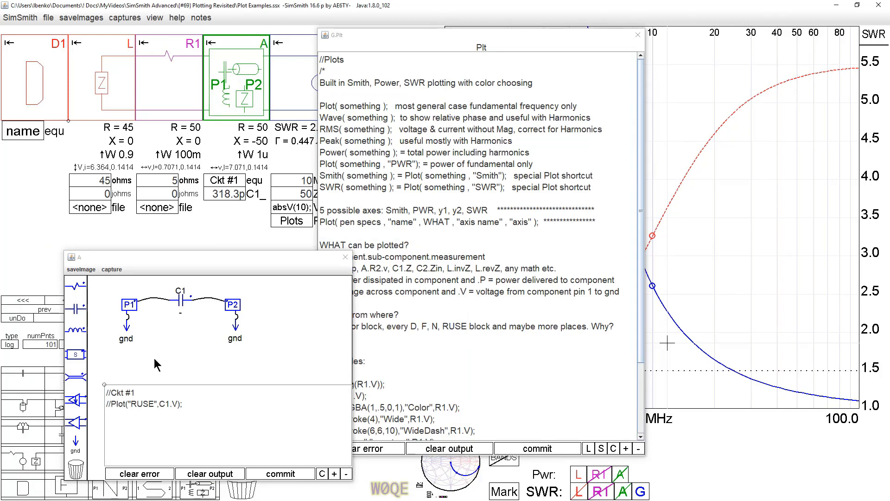
pyautogui.click(282, 475)
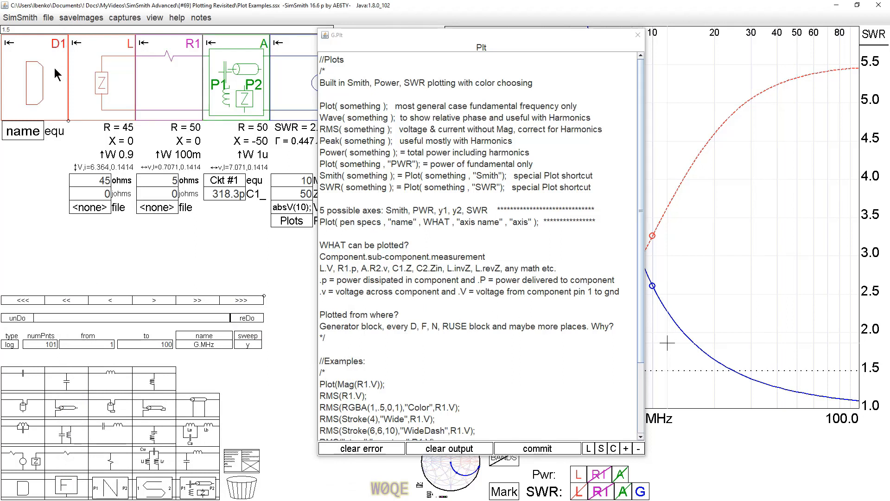
pyautogui.press('Delete')
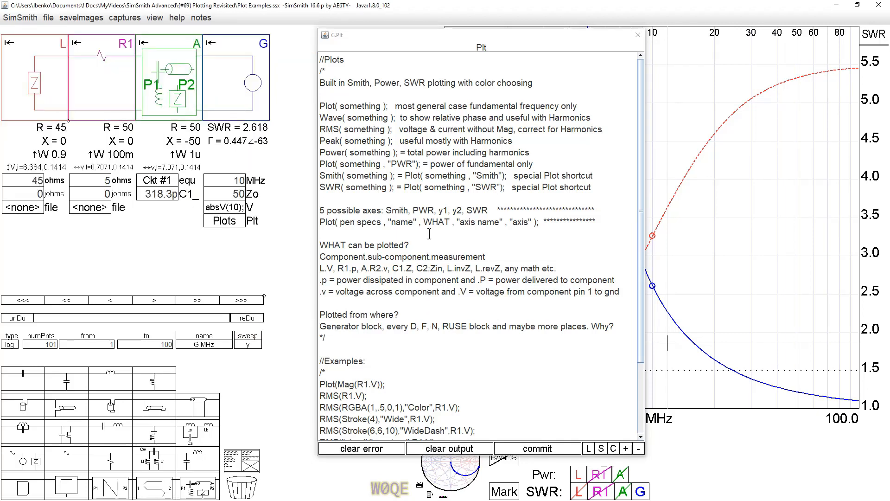
# - Place the generator's Plots script window clear of the plot and activate its examples by removing their /* and */ comment markers
pyautogui.scroll(-3, 475, 378)
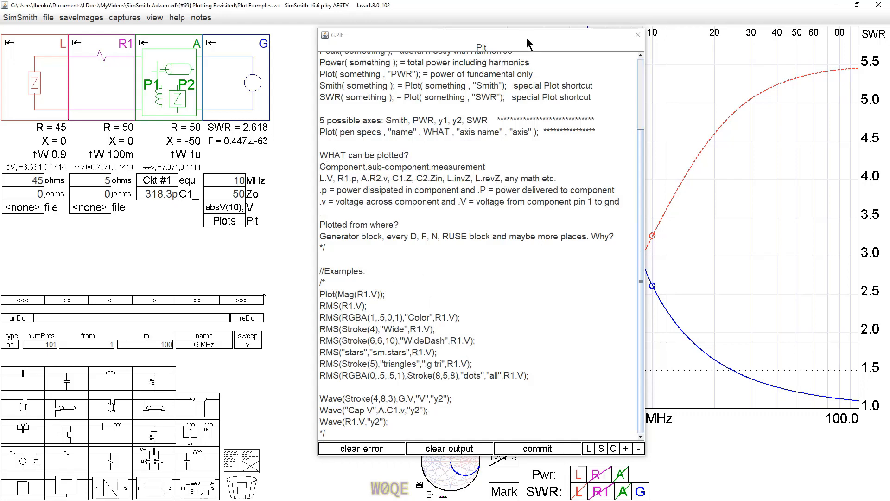
pyautogui.moveTo(529, 44); pyautogui.dragTo(223, 53)
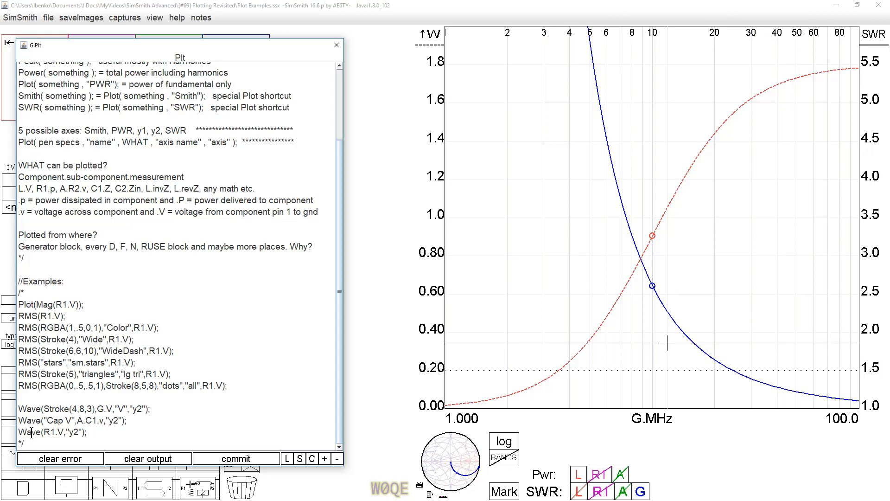
pyautogui.scroll(3, 134, 278)
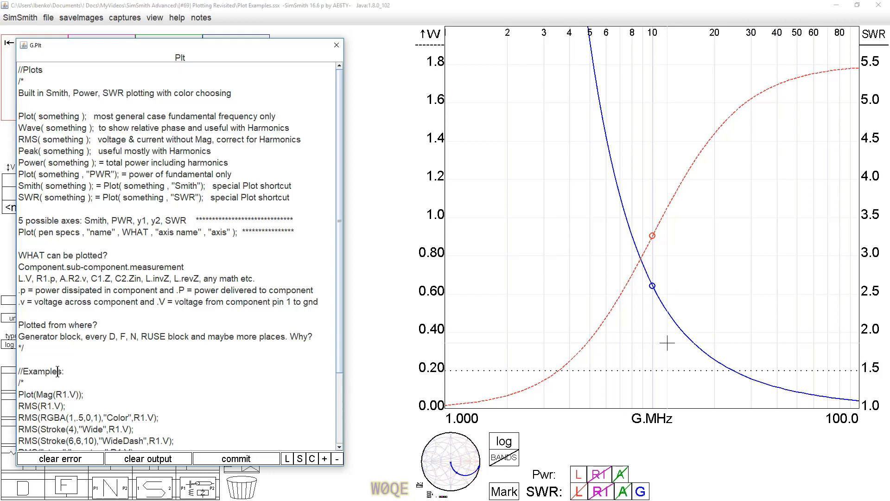
pyautogui.scroll(-3, 99, 375)
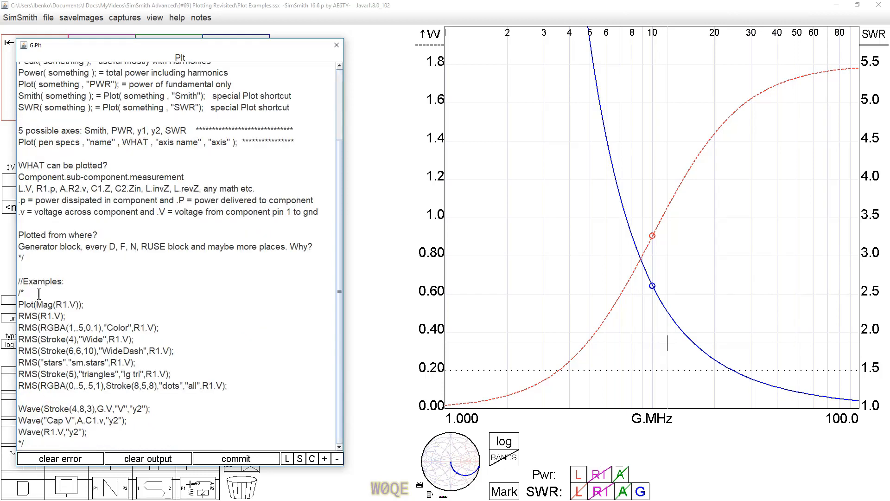
pyautogui.click(35, 442)
pyautogui.moveTo(33, 441)
pyautogui.mouseDown()
pyautogui.moveTo(5, 434)
pyautogui.moveTo(16, 447)
pyautogui.mouseUp()
pyautogui.hotkey('ctrl', 'x')
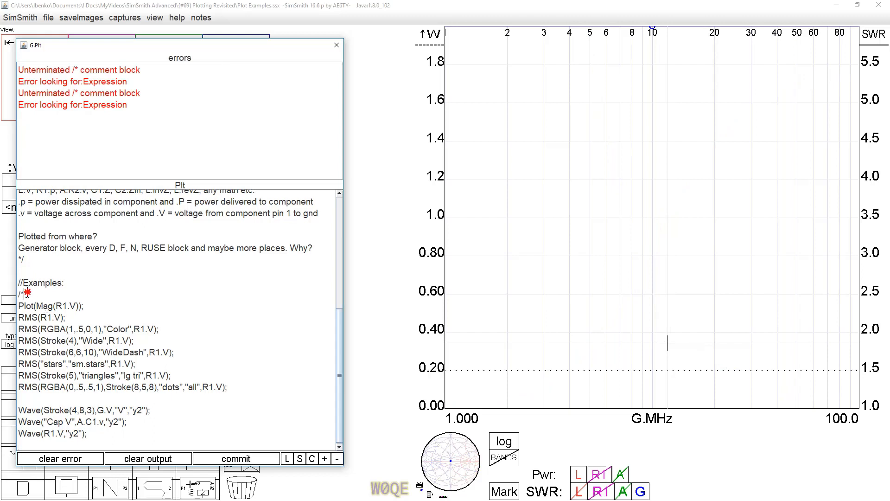
pyautogui.moveTo(28, 292); pyautogui.dragTo(20, 292)
pyautogui.press('Delete')
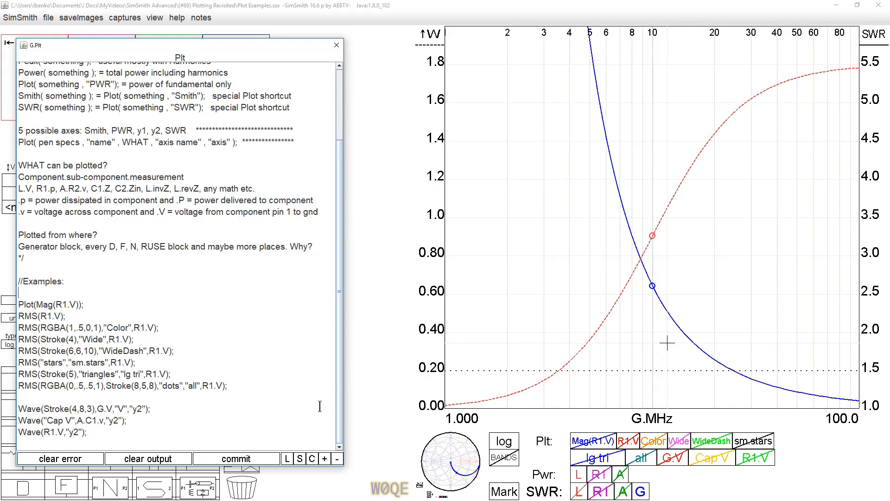
# - Hide the load's power and the generator's SWR traces, and plot Mag(R1.V)
pyautogui.click(578, 475)
pyautogui.click(641, 494)
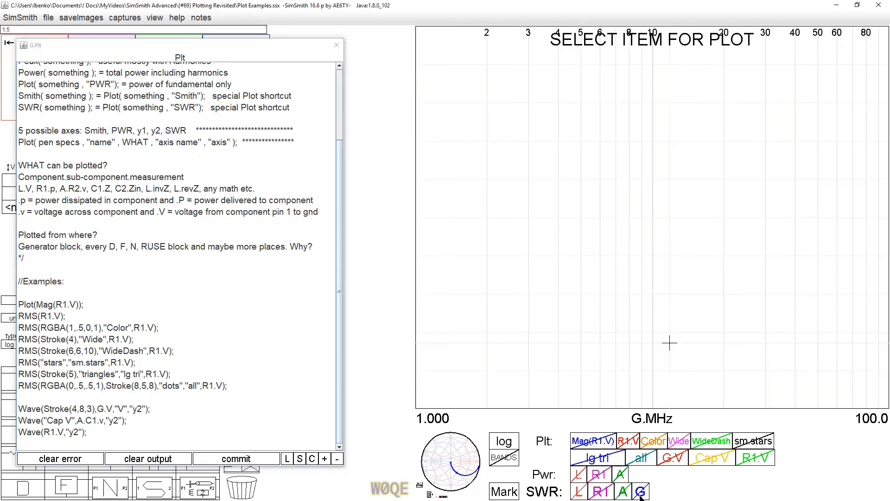
pyautogui.click(595, 441)
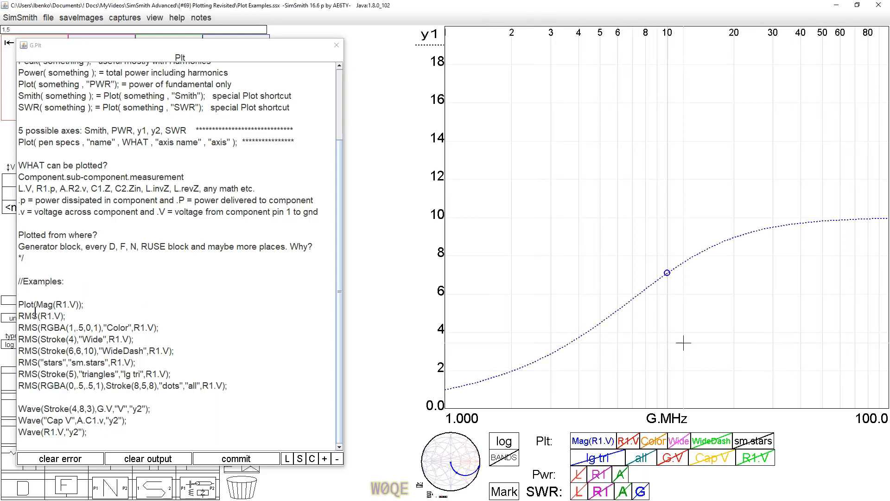
# - Check the circuit behind the script window, and try removing Mag from the Plot(Mag(R1.V)) example before restoring it
pyautogui.moveTo(130, 45); pyautogui.dragTo(388, 35)
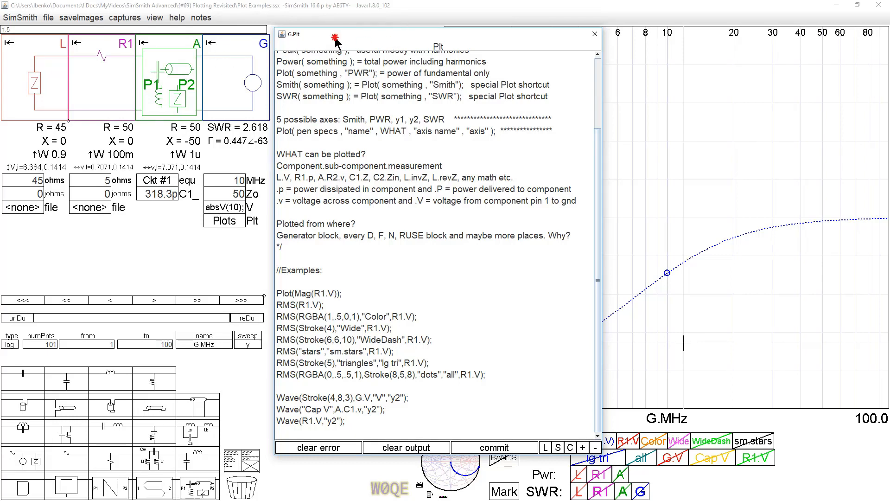
pyautogui.moveTo(337, 41); pyautogui.dragTo(68, 54)
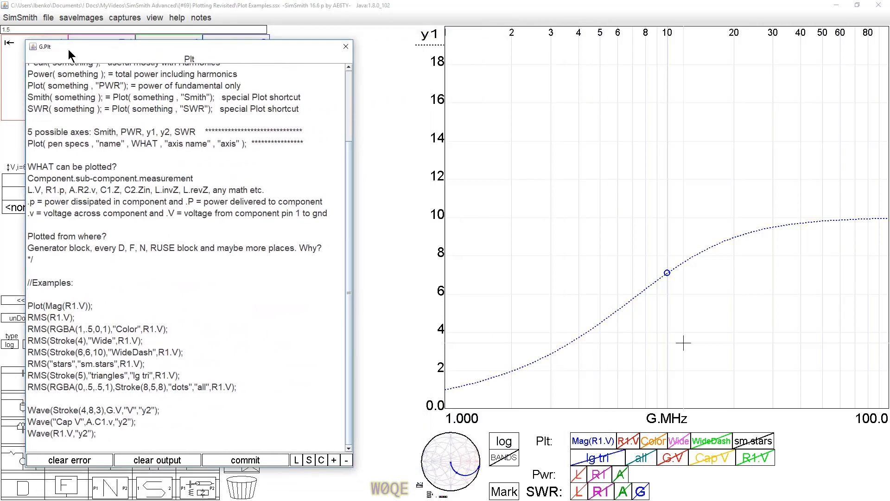
pyautogui.click(46, 305)
pyautogui.press('Delete')
pyautogui.press('Delete')
pyautogui.press('Delete')
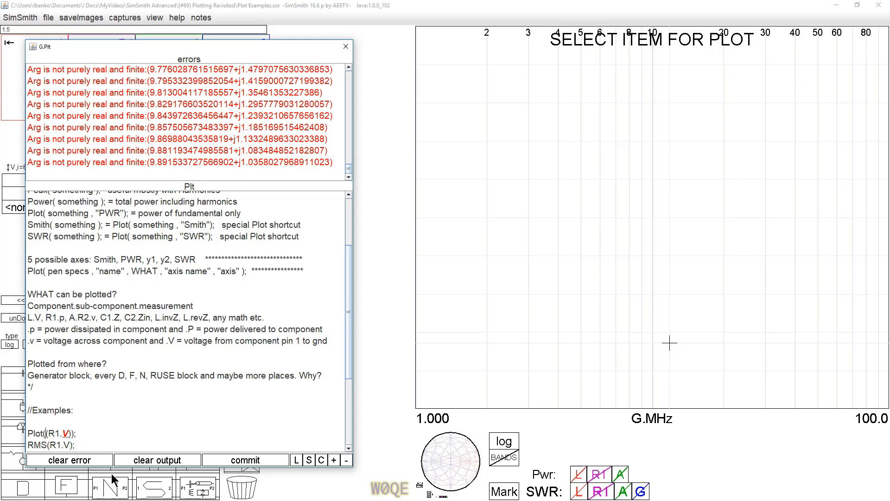
pyautogui.write('Mag')
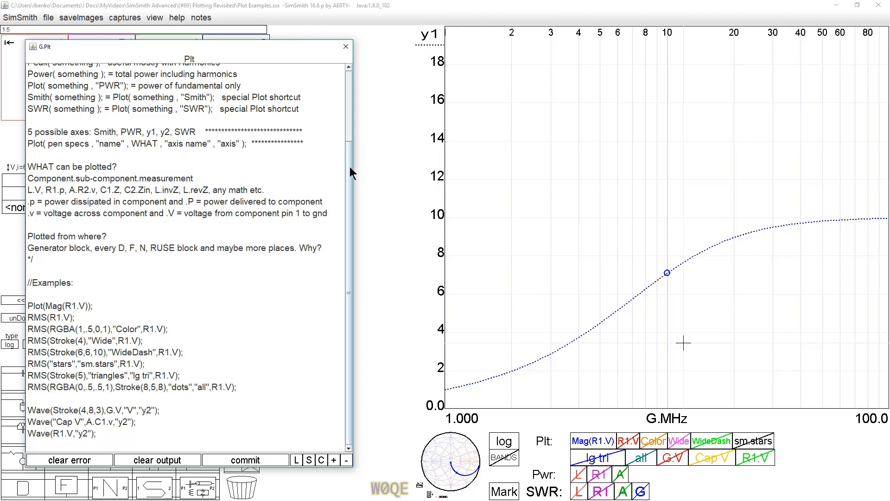
# - Review the Plot and RMS descriptions in the script, compare the RMS R1.V trace with Mag(R1.V), and hide both traces
pyautogui.moveTo(351, 169); pyautogui.dragTo(343, 105)
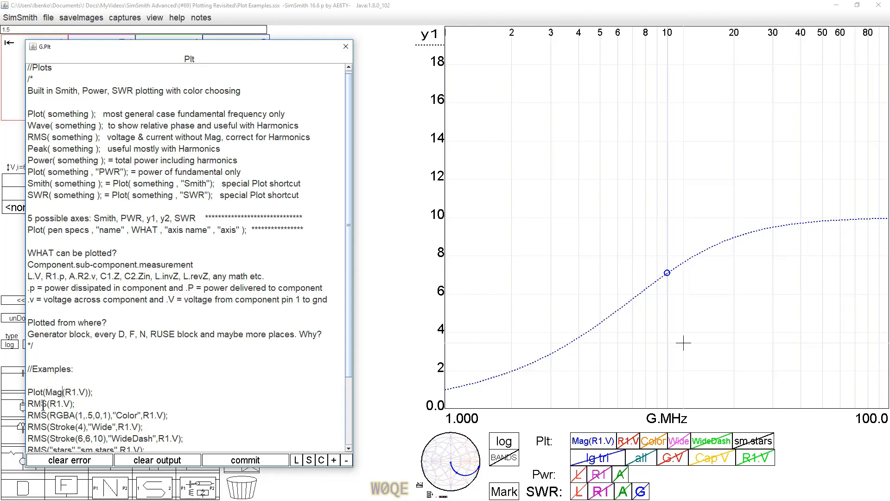
pyautogui.moveTo(349, 369); pyautogui.dragTo(343, 432)
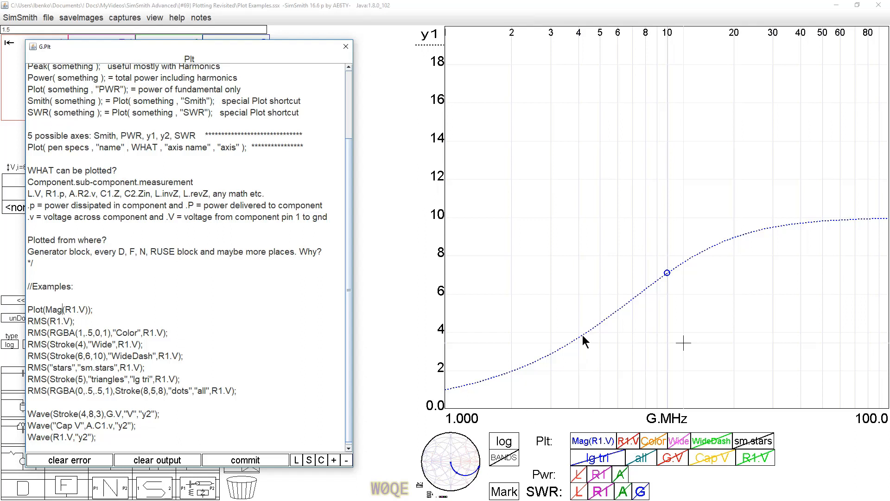
pyautogui.click(629, 442)
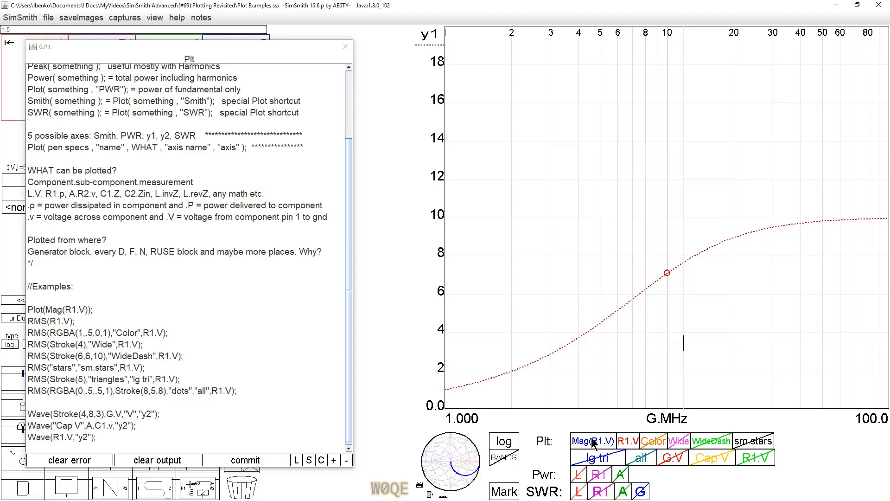
pyautogui.click(632, 442)
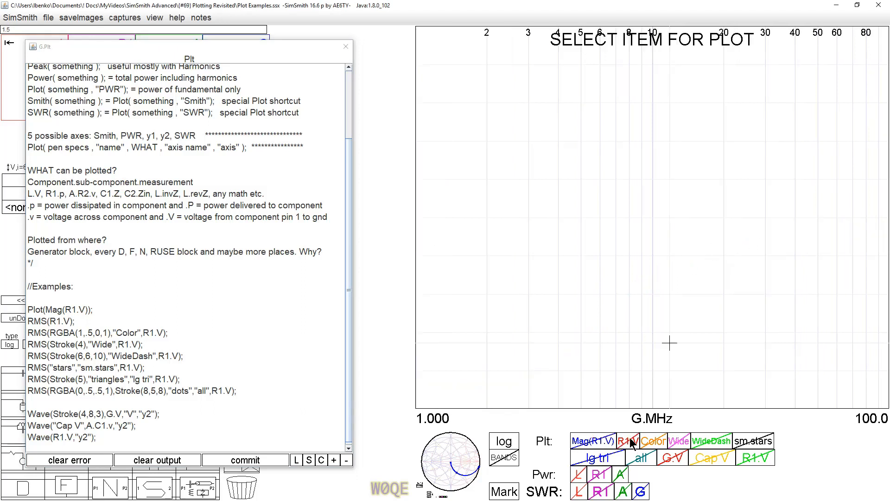
# - Plot the Color trace and view its color chooser without changing the color
pyautogui.click(656, 443)
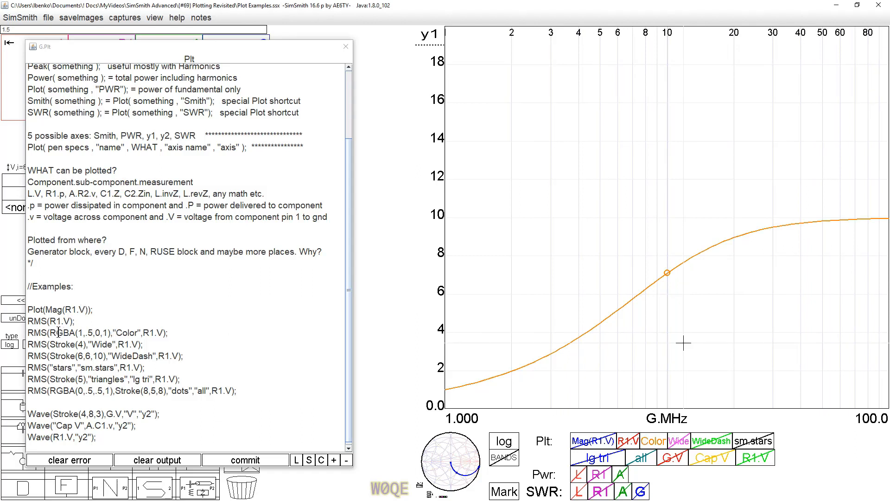
pyautogui.rightClick(644, 437)
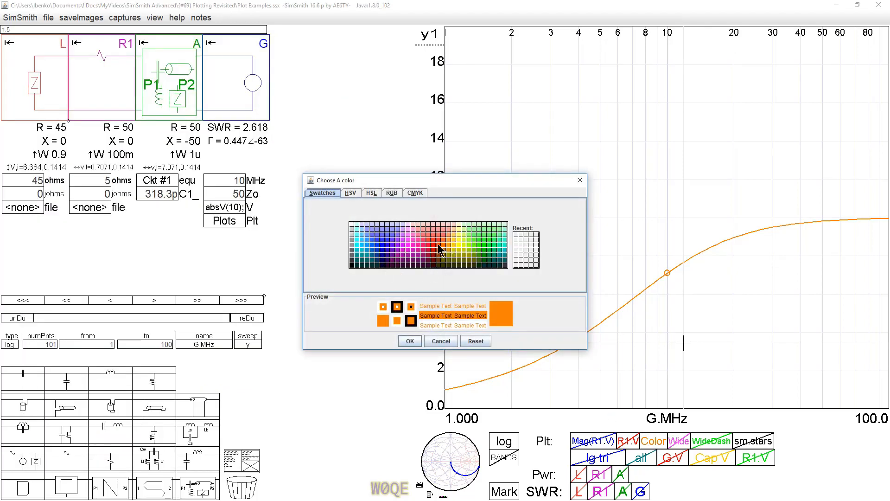
pyautogui.click(582, 181)
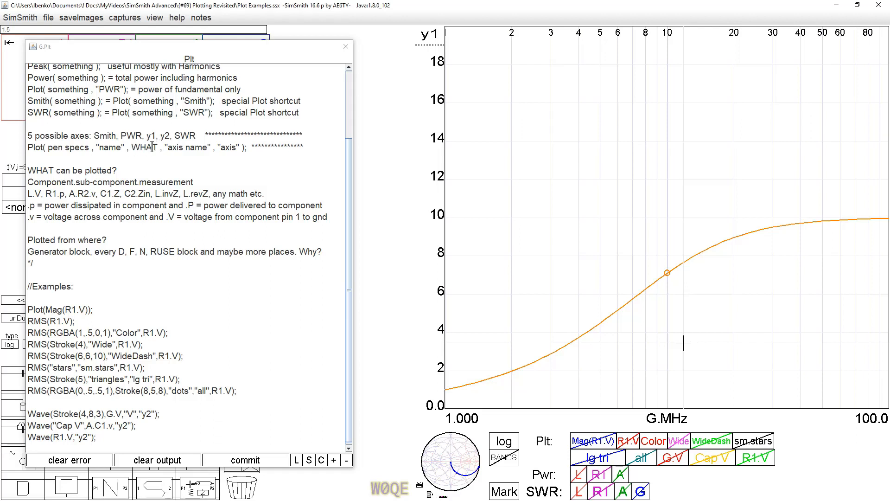
pyautogui.click(211, 145)
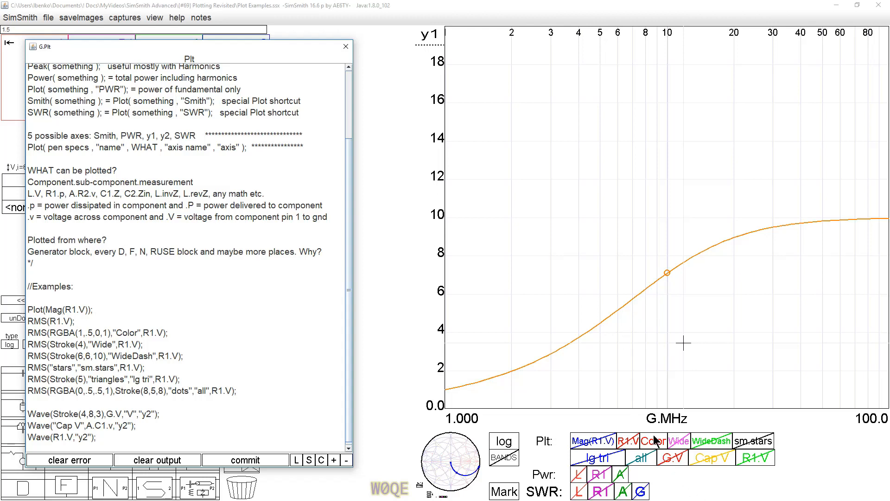
# - Plot the Wide trace instead of Color together with the generator's SWR, and swap Wide for the WideDash trace
pyautogui.click(679, 441)
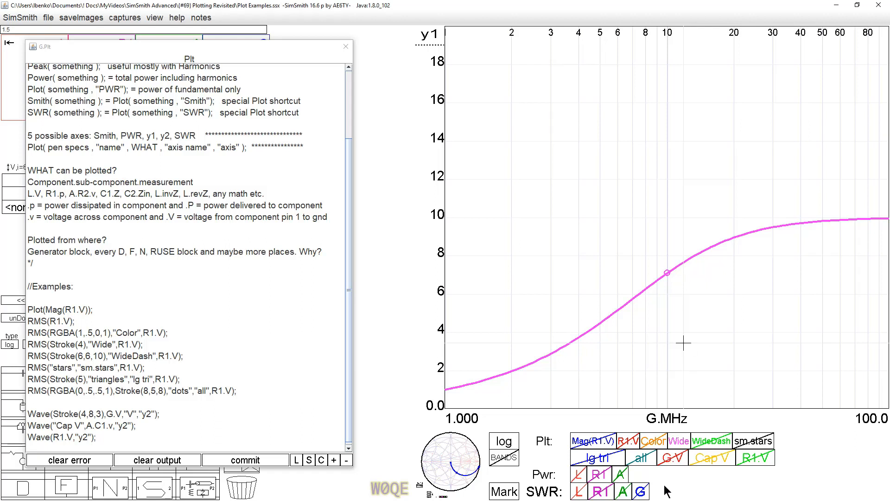
pyautogui.click(641, 493)
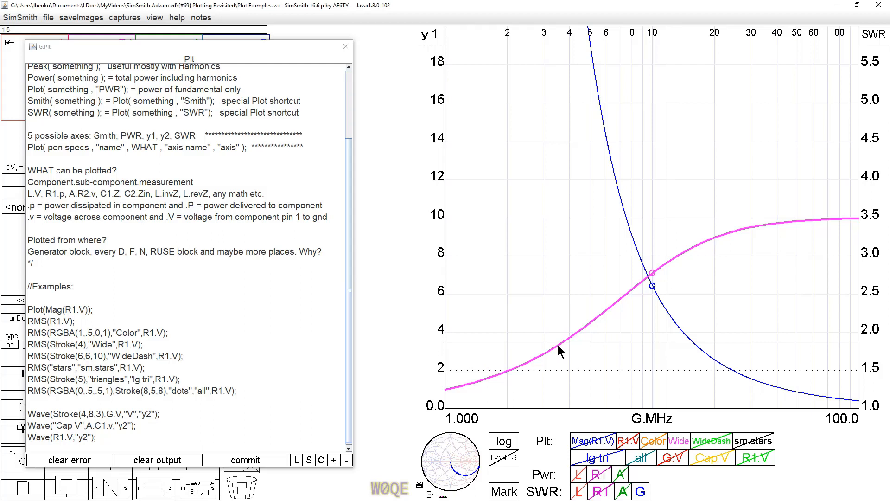
pyautogui.click(682, 443)
pyautogui.click(710, 442)
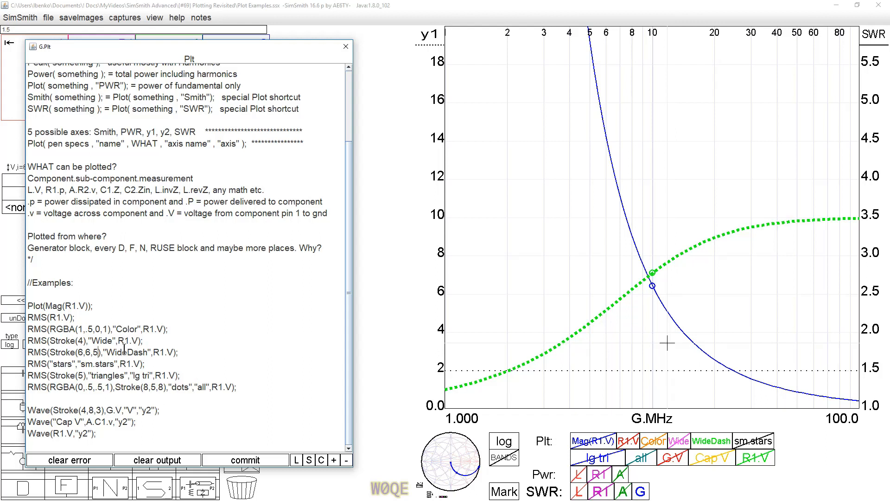
# - Plot the sm.stars trace instead of WideDash, and check the sweep's numPnts setting behind the script window
pyautogui.click(723, 443)
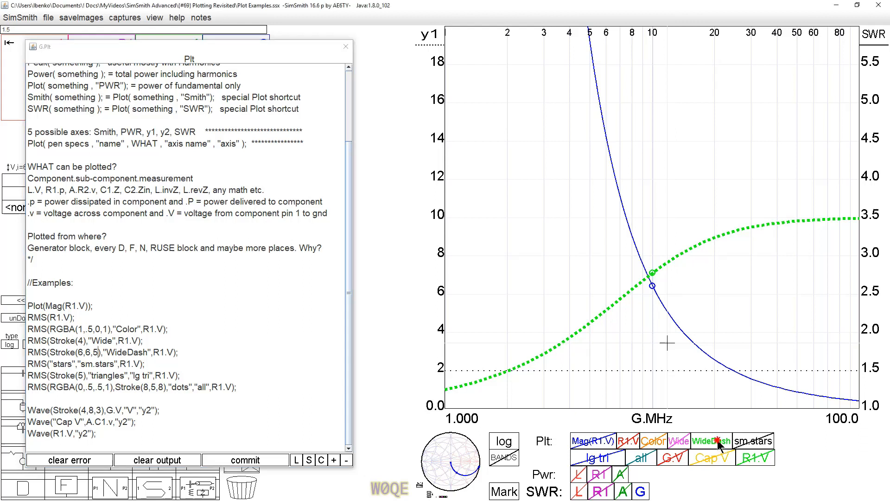
pyautogui.click(744, 440)
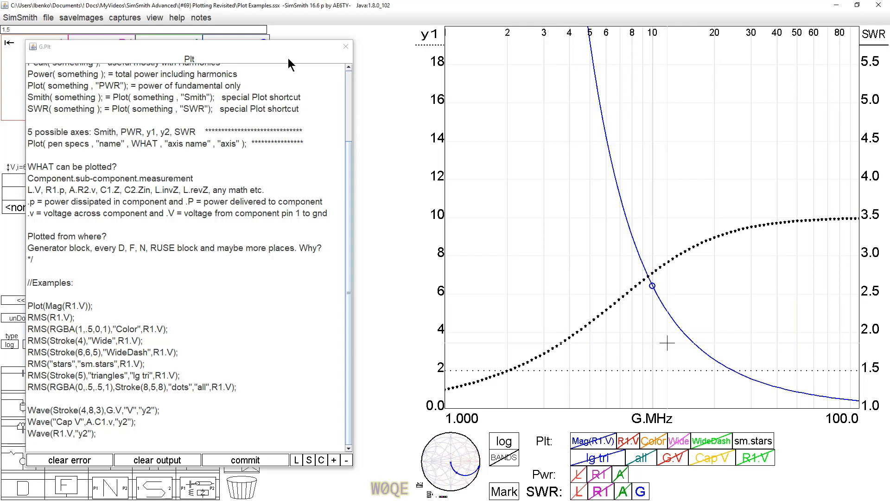
pyautogui.moveTo(205, 54); pyautogui.dragTo(479, 42)
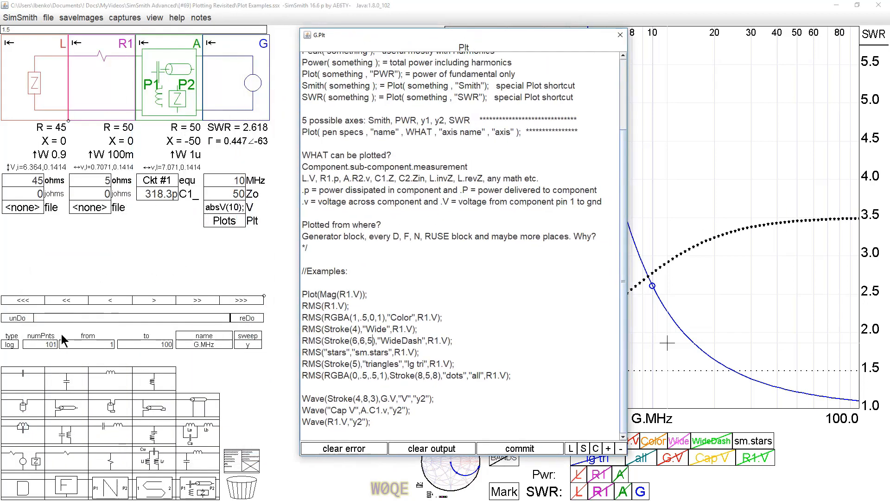
pyautogui.moveTo(31, 344); pyautogui.dragTo(49, 347)
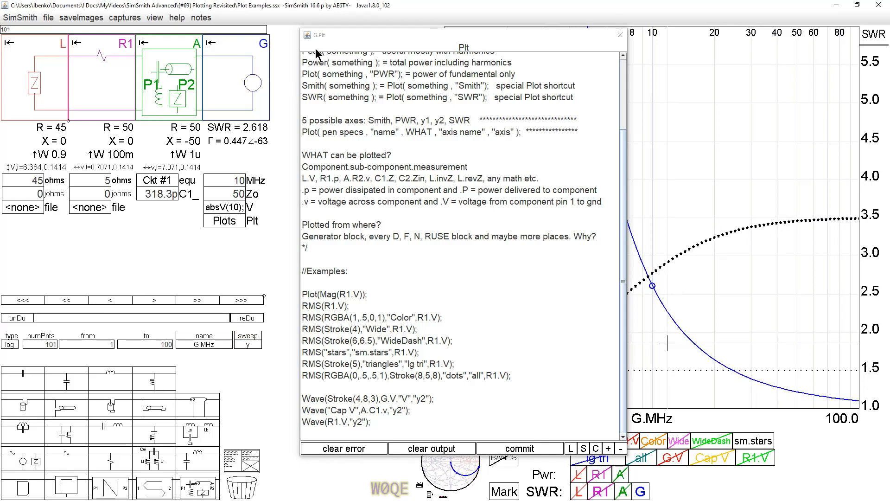
pyautogui.moveTo(354, 38); pyautogui.dragTo(96, 55)
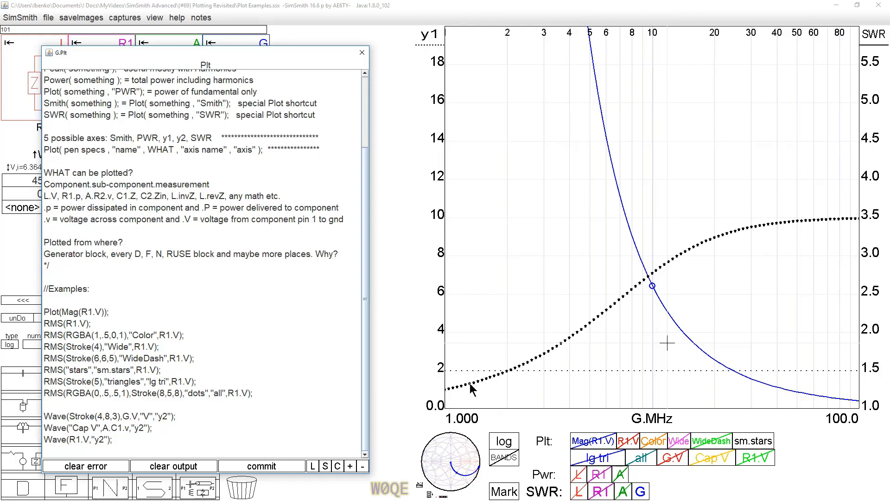
# - Swap the sm.stars trace for the lg tri trace
pyautogui.click(757, 441)
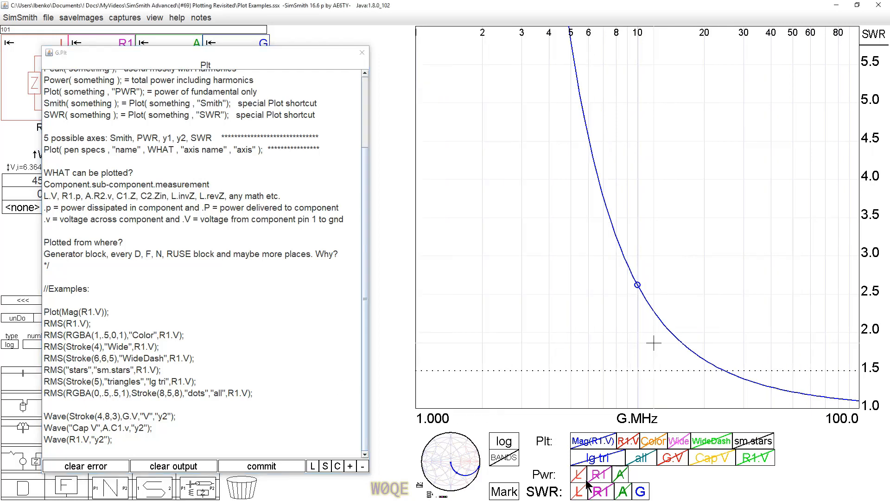
pyautogui.click(602, 460)
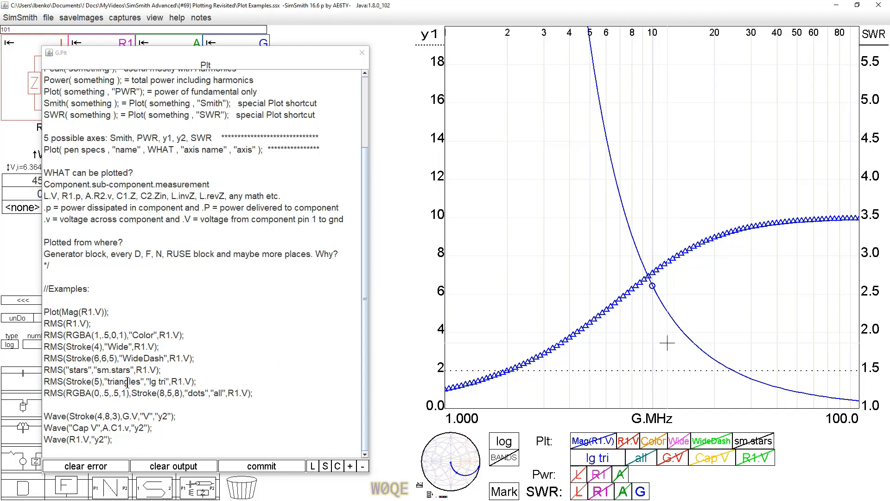
# - Review the markerSizeFactor and circleSizeFactor settings in the preferences with the script window closed, and return to the sweep plot
pyautogui.click(47, 23)
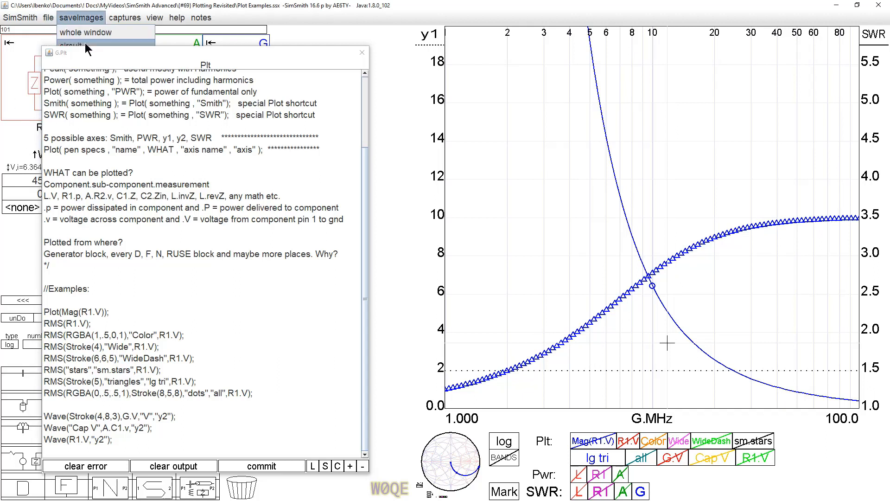
pyautogui.moveTo(89, 57); pyautogui.dragTo(487, 53)
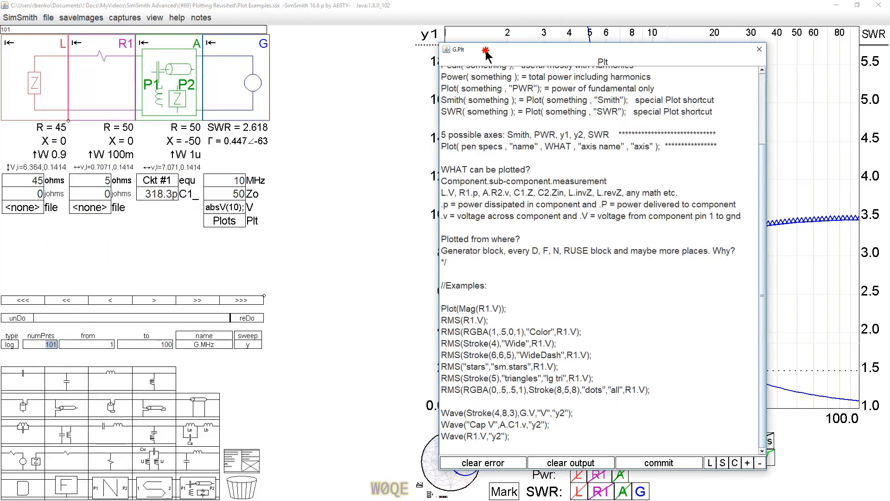
pyautogui.click(49, 17)
pyautogui.click(66, 73)
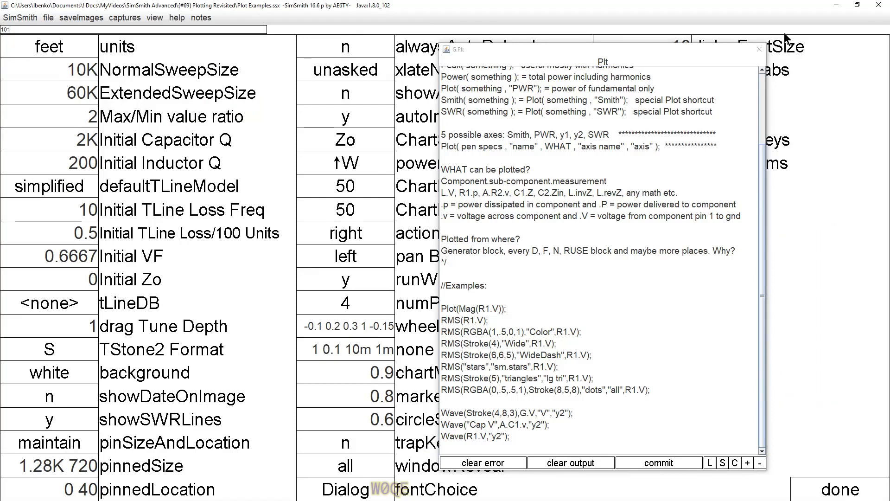
pyautogui.click(759, 49)
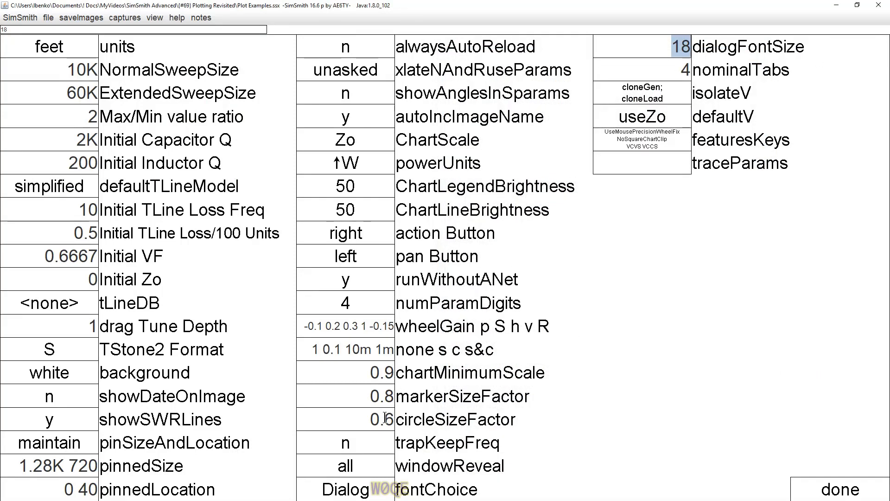
pyautogui.click(825, 496)
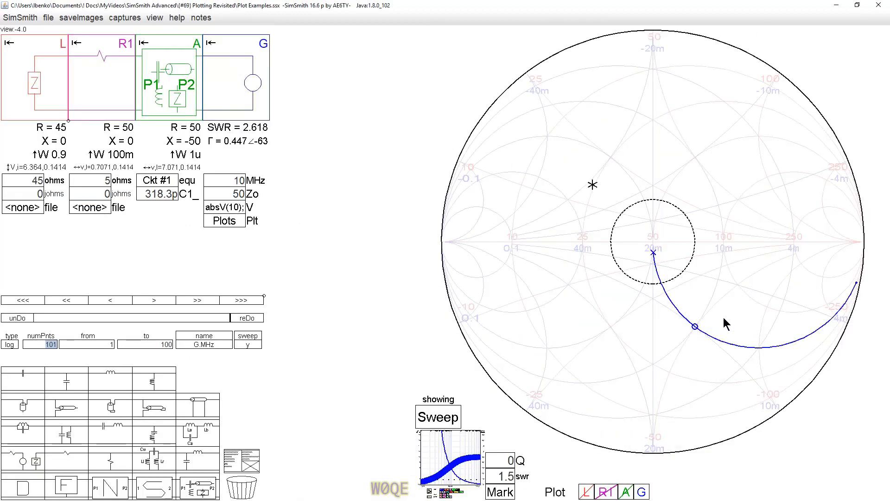
pyautogui.click(441, 452)
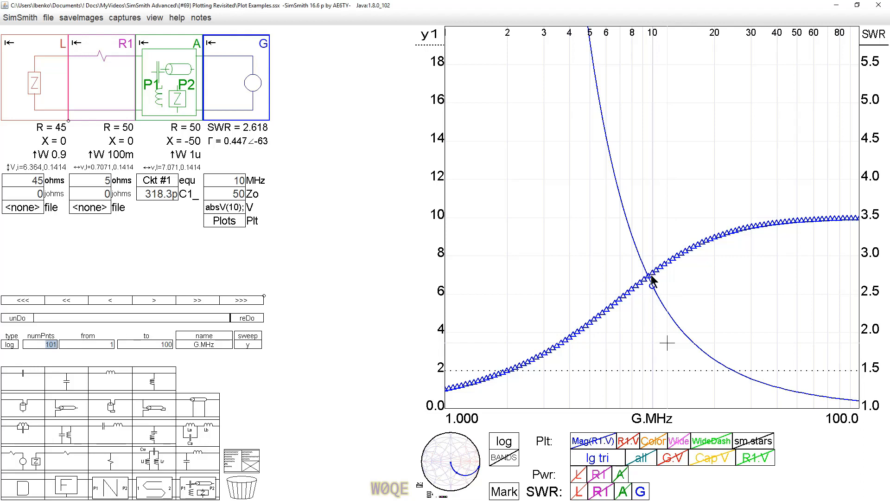
# - Reopen the generator's Plots script clear of the chart, and plot the all trace instead of lg tri
pyautogui.click(201, 17)
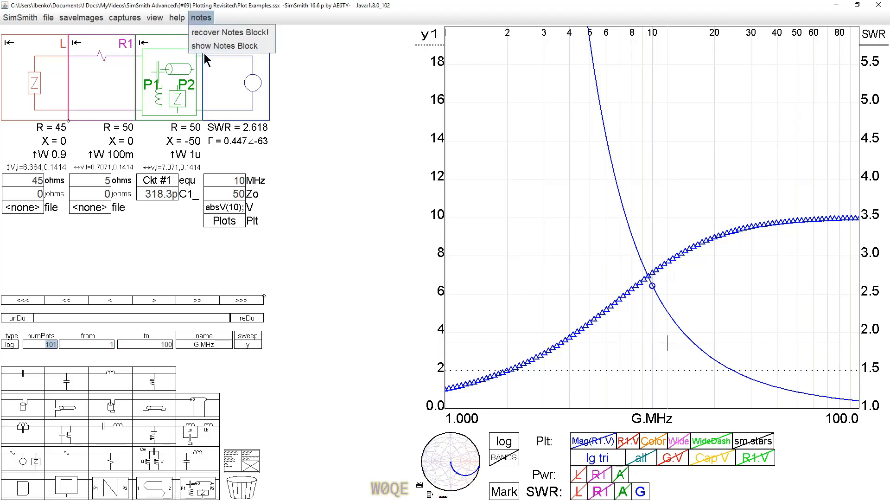
pyautogui.click(232, 222)
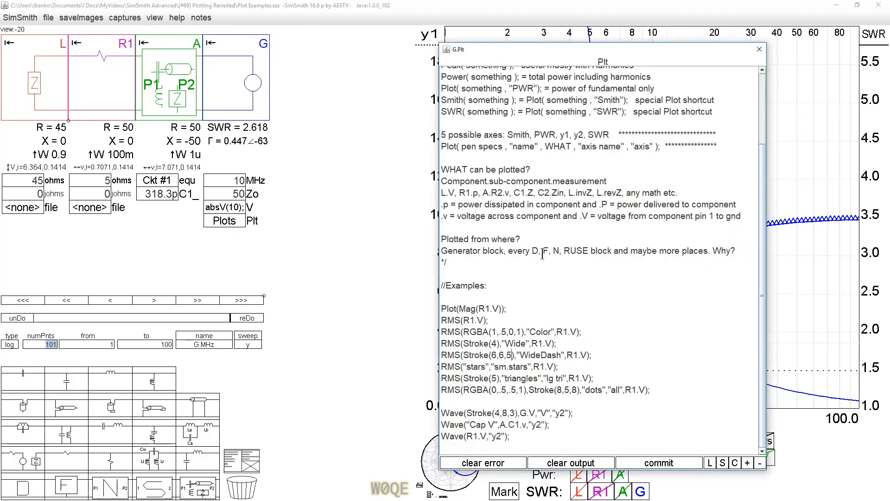
pyautogui.moveTo(569, 52); pyautogui.dragTo(158, 56)
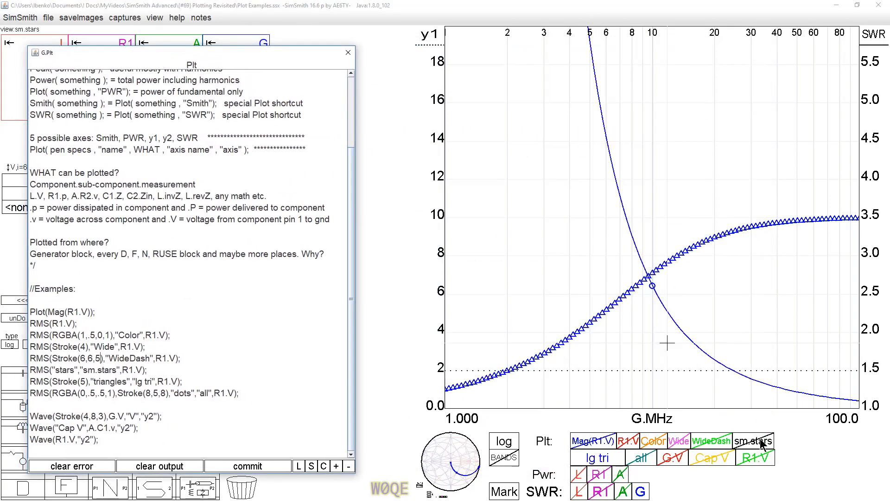
pyautogui.click(617, 460)
pyautogui.click(644, 461)
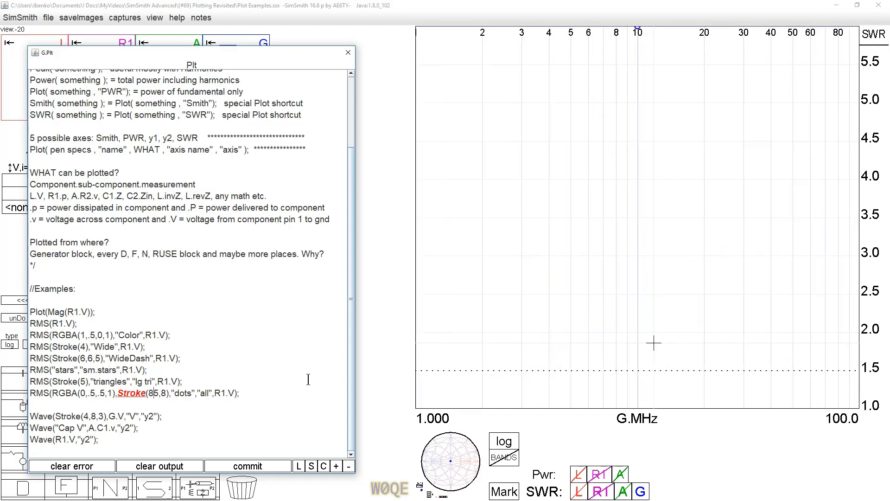
# - Reduce the stroke in the "all" example to Stroke(8), and hide and show its trace again
pyautogui.press('Delete')
pyautogui.press('Delete')
pyautogui.press('Delete')
pyautogui.press('Delete')
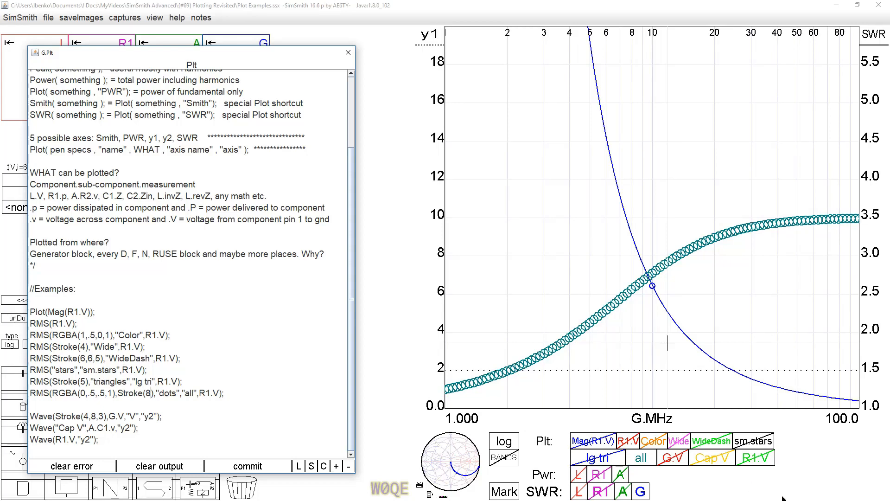
pyautogui.click(635, 461)
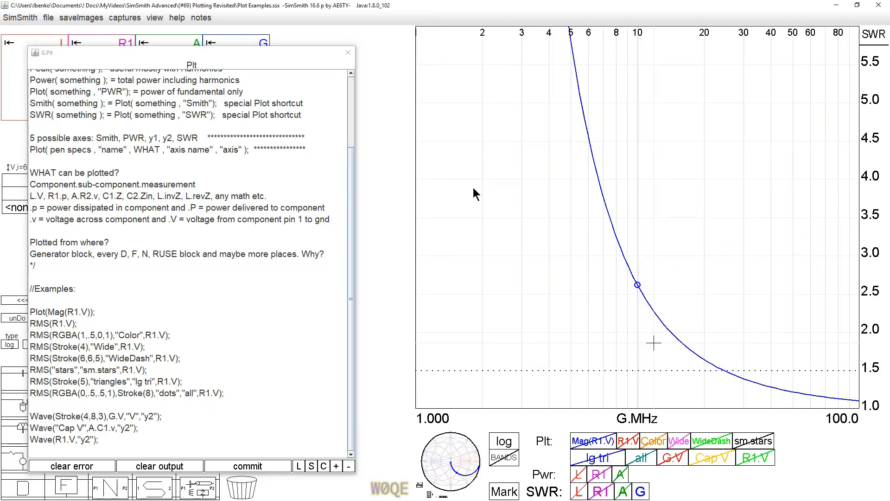
pyautogui.click(638, 460)
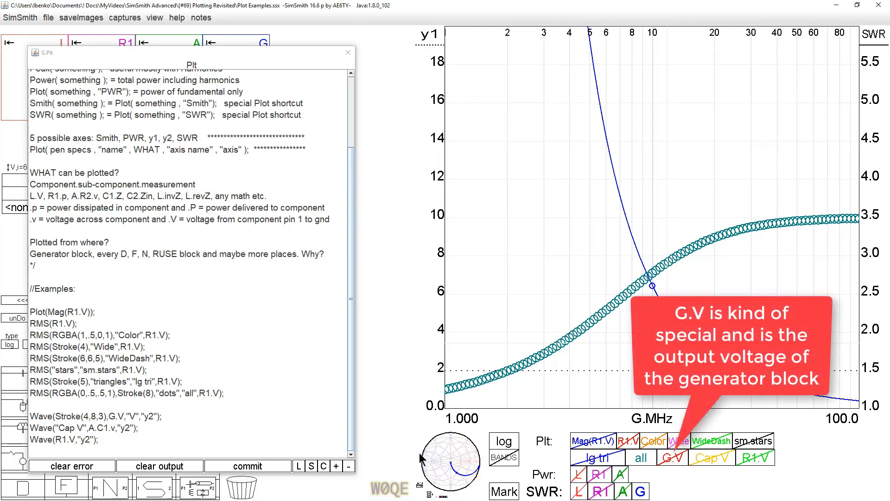
# - Plot the G.V wave and change its axis label in the Wave(Stroke(4,8,3),G.V) example to "Volt"
pyautogui.click(675, 458)
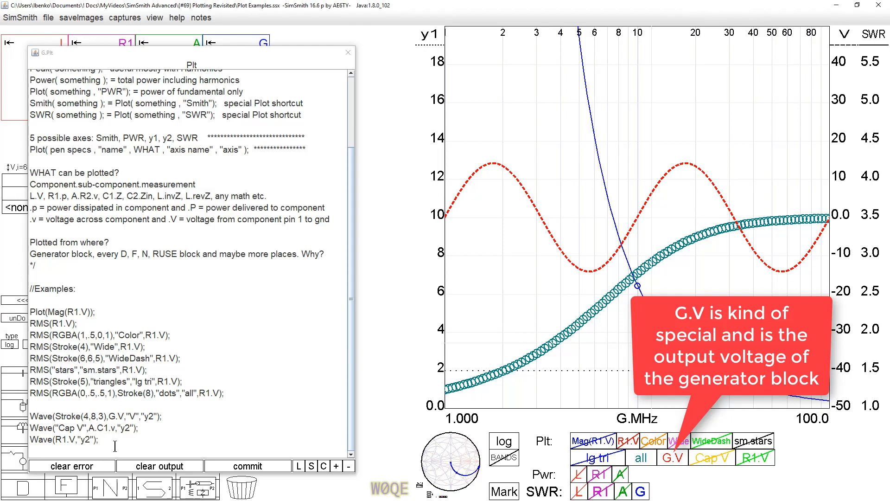
pyautogui.click(136, 417)
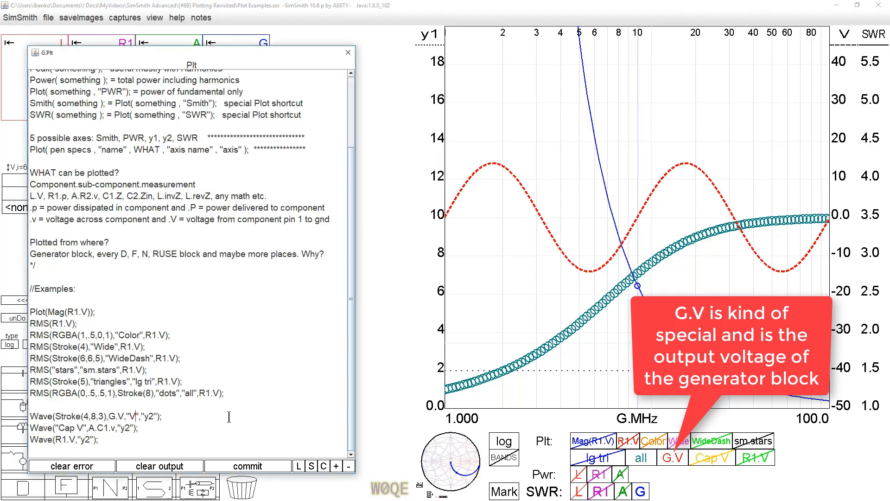
pyautogui.write('olt')
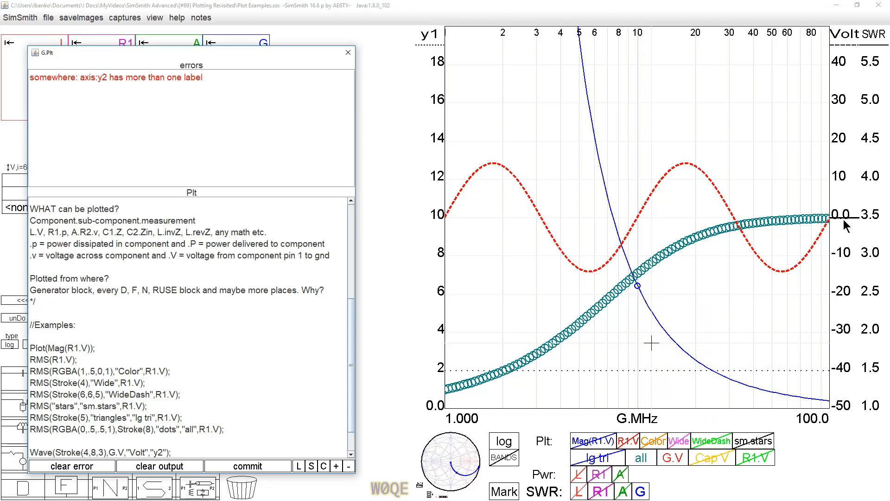
pyautogui.moveTo(847, 227); pyautogui.dragTo(790, 219)
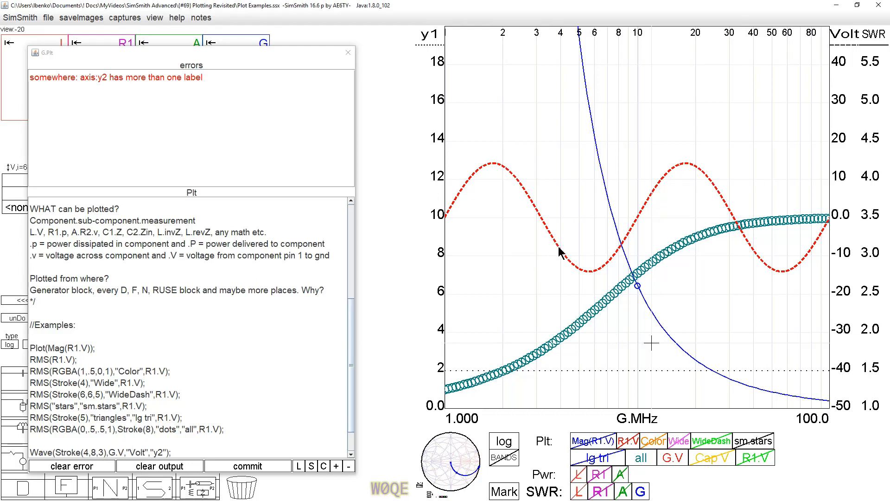
pyautogui.scroll(-1, 161, 403)
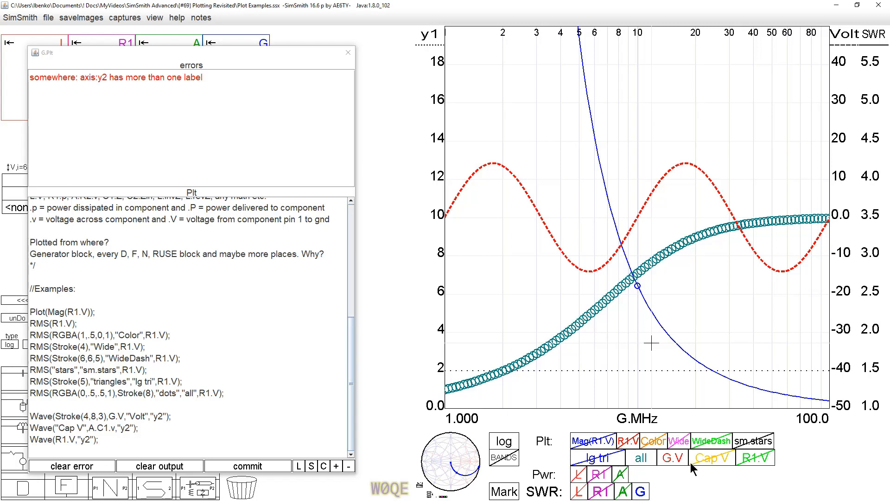
# - Add the Cap V wave and the R1.V wave to the plot, and compare them with the circuit behind the script window
pyautogui.click(712, 458)
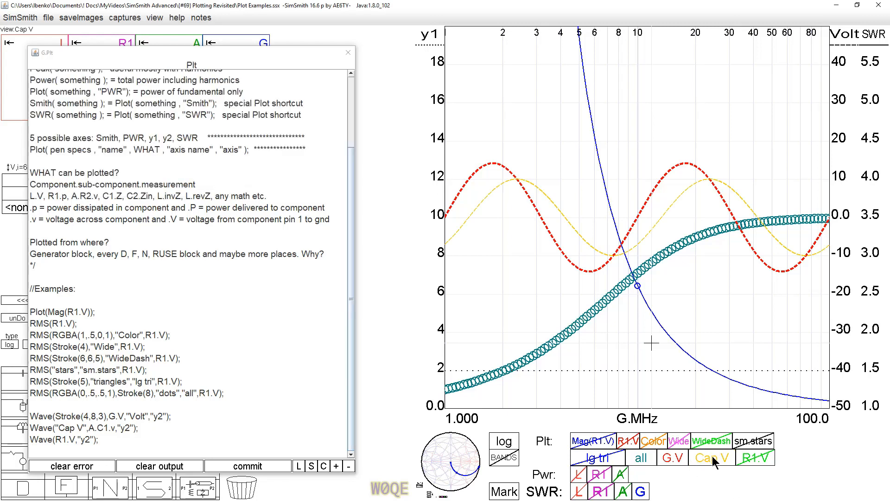
pyautogui.click(753, 456)
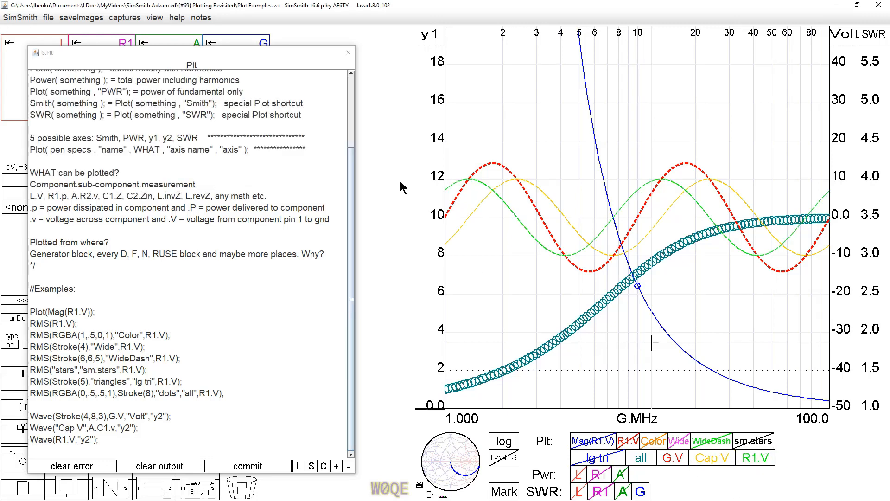
pyautogui.moveTo(318, 57); pyautogui.dragTo(556, 41)
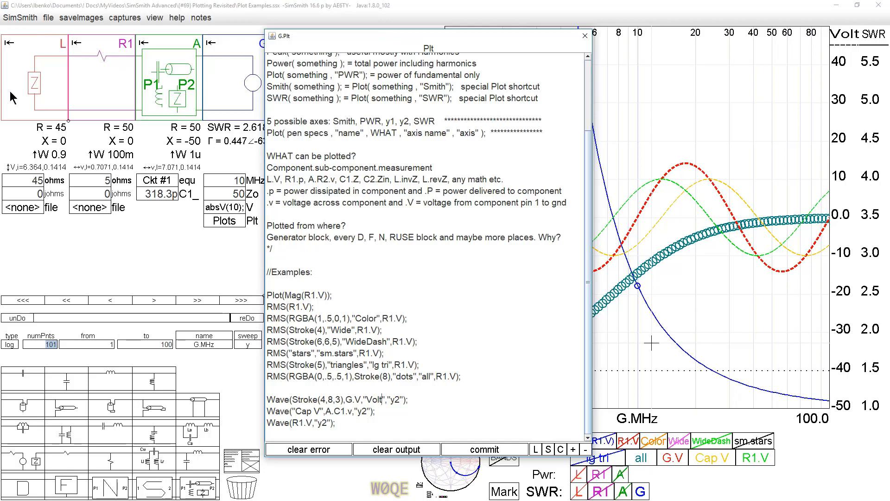
pyautogui.moveTo(299, 36); pyautogui.dragTo(51, 53)
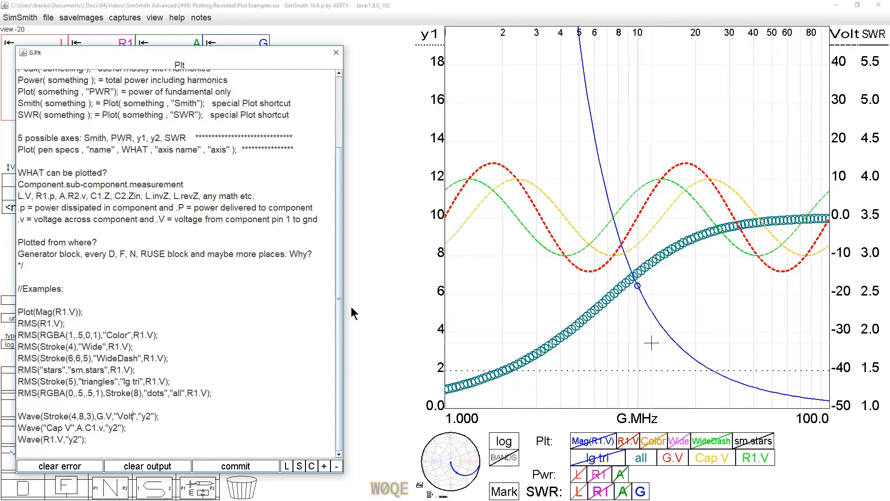
# - Close the Plots script and uncomment Harmonics(0,1,0,1); in the generator's V script
pyautogui.click(337, 53)
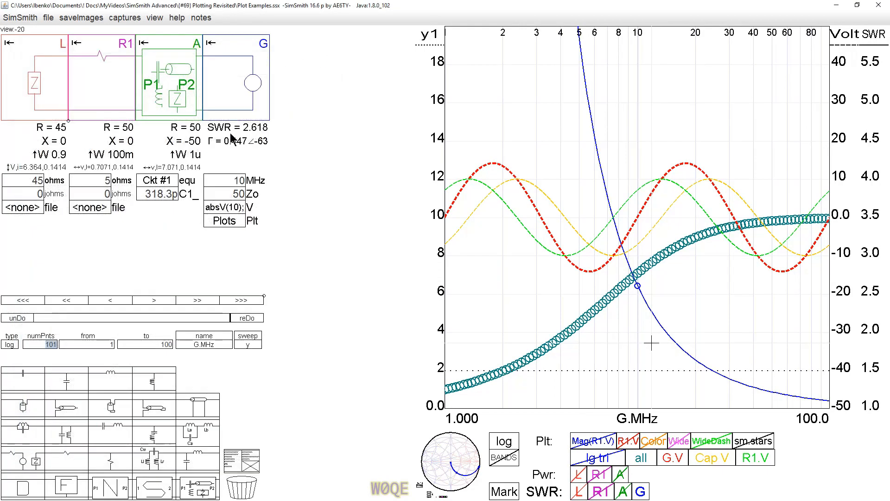
pyautogui.click(226, 210)
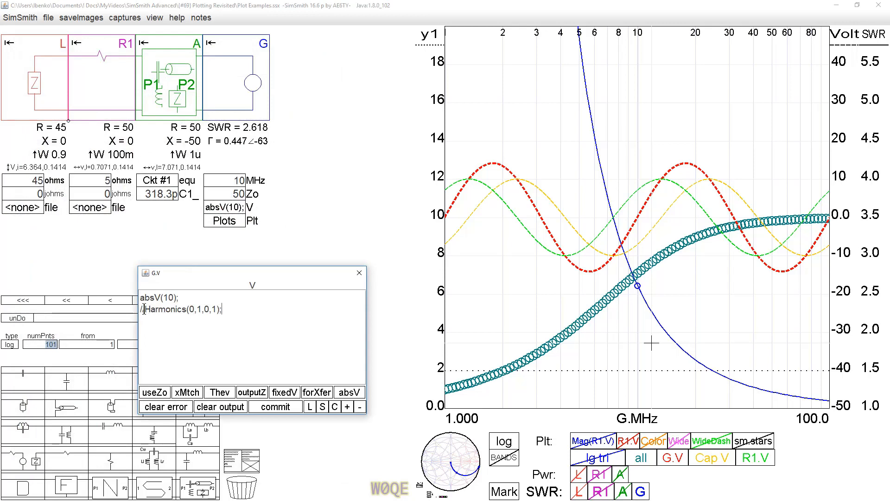
pyautogui.press('Delete')
pyautogui.press('Delete')
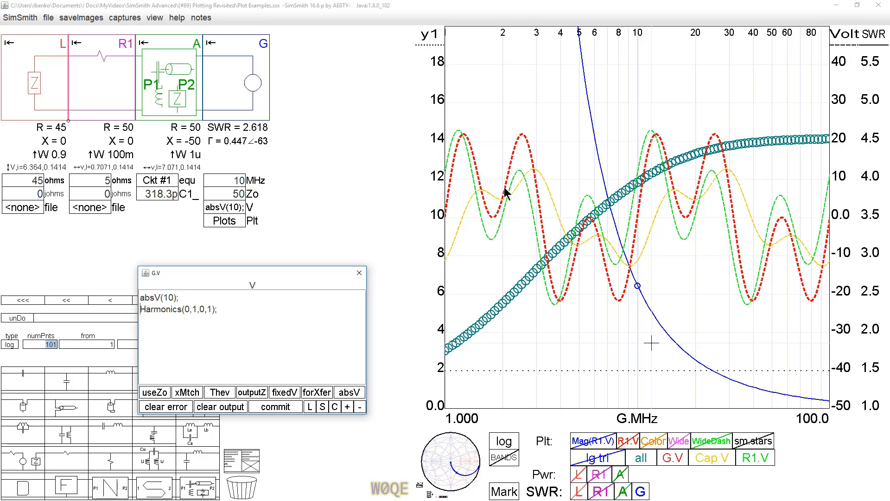
# - Hide the all, Cap V and R1.V wave traces and the generator's SWR, leaving only the G.V wave plotted
pyautogui.click(641, 460)
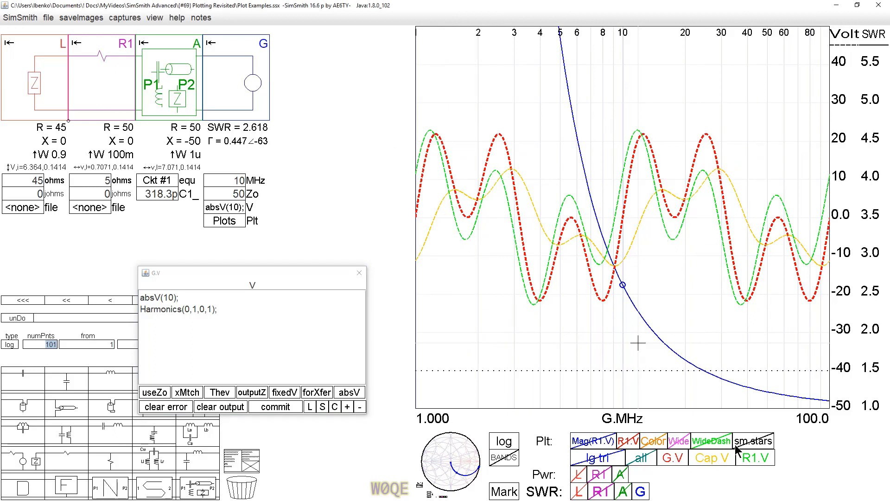
pyautogui.click(723, 458)
pyautogui.click(745, 455)
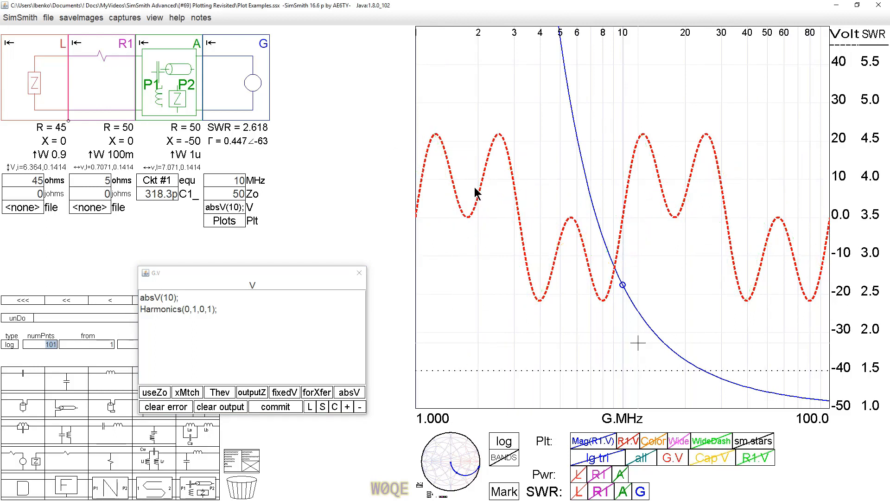
pyautogui.click(639, 492)
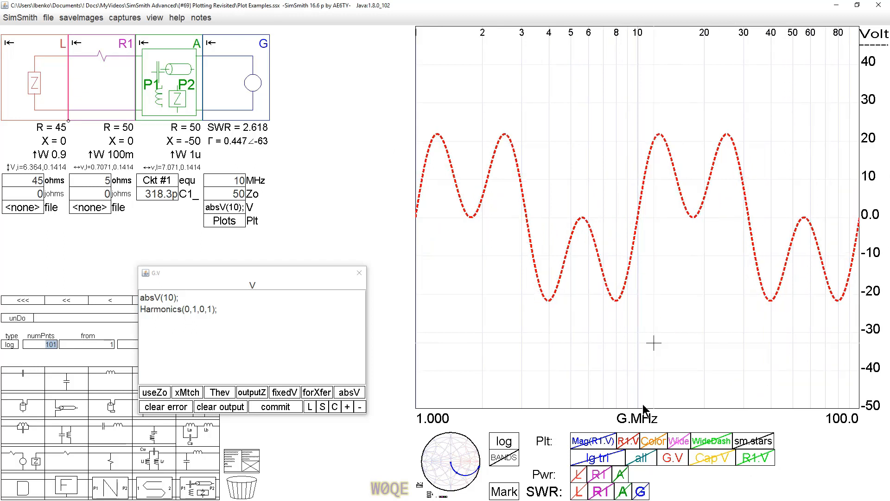
# - Try -1 as the last Harmonics value in the generator's V script, and restore it to 1
pyautogui.click(207, 309)
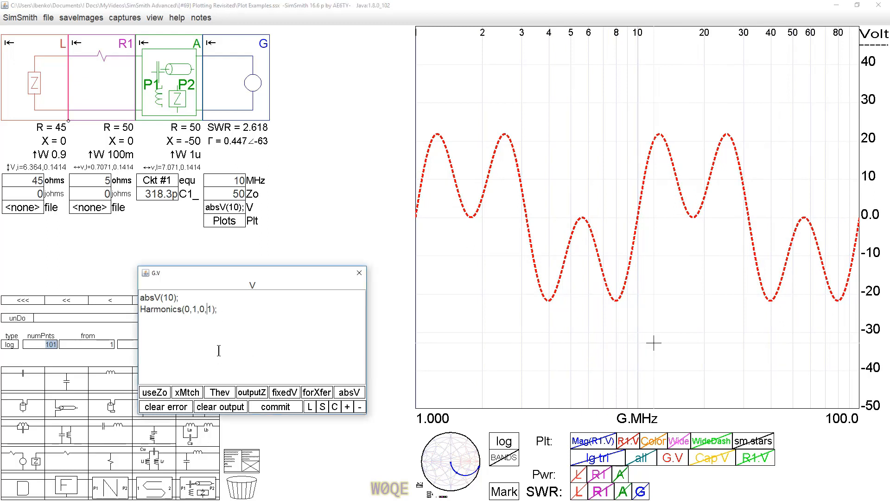
pyautogui.write('-')
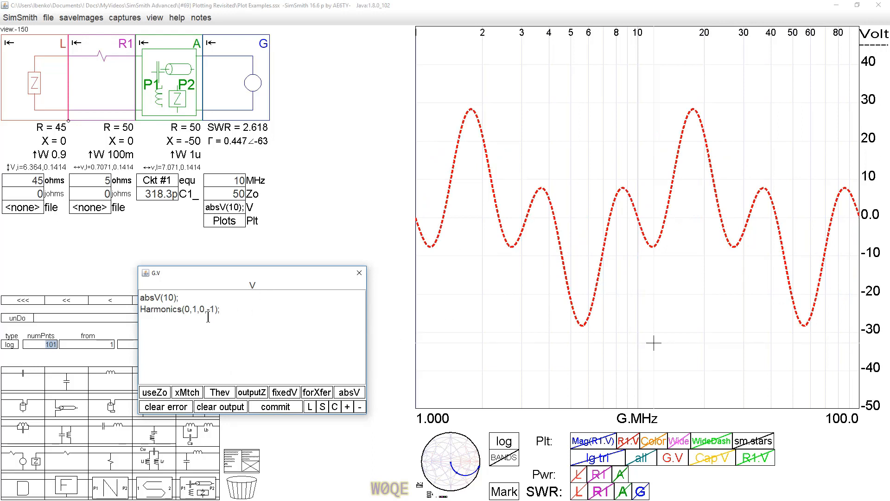
pyautogui.press('BackSpace')
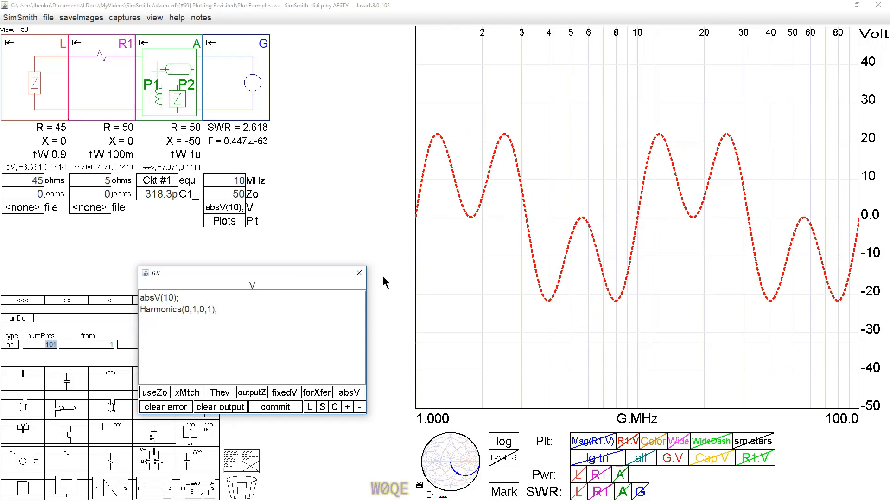
# - Add the Cap V and R1.V waves to the plot with harmonics active, and close the generator's V script
pyautogui.click(712, 457)
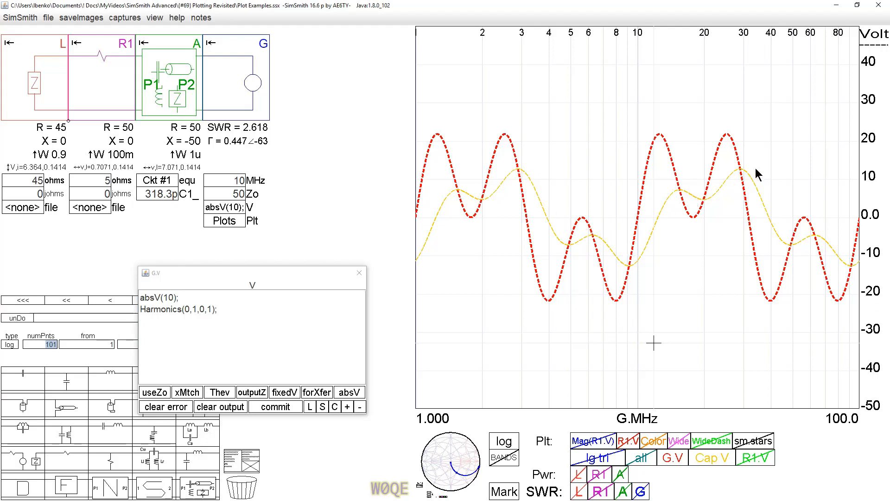
pyautogui.click(752, 453)
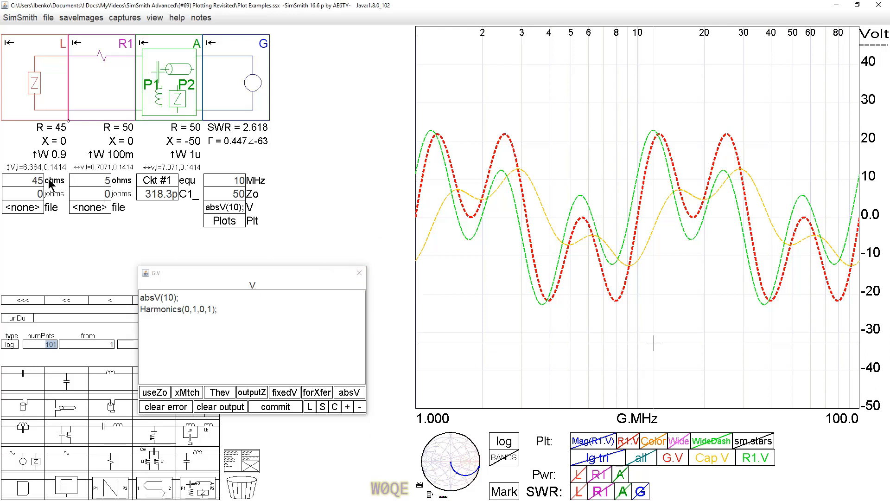
pyautogui.click(362, 274)
# - Open the Plots script for reference, plot the load L's power alongside the voltage waves, and close the script
pyautogui.click(225, 221)
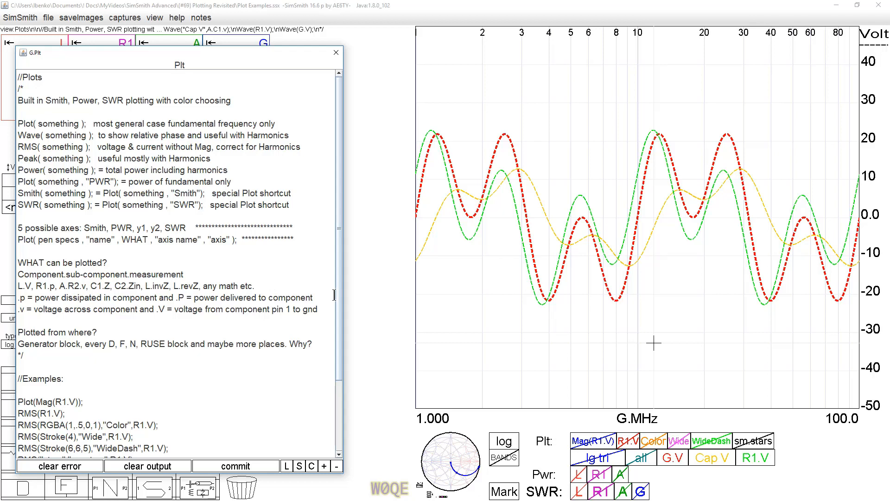
pyautogui.click(582, 475)
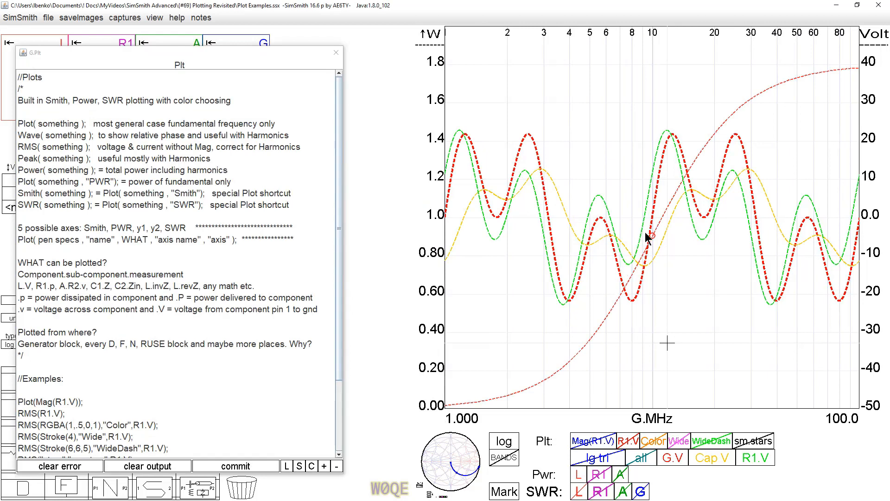
pyautogui.click(336, 53)
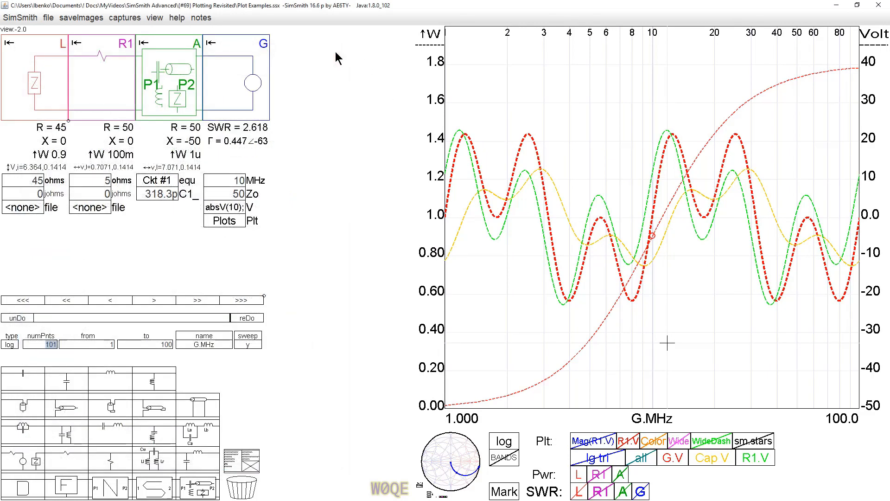
# - Comment out Harmonics(0,1,0,1); with // in the generator's V script, and close the script
pyautogui.click(225, 207)
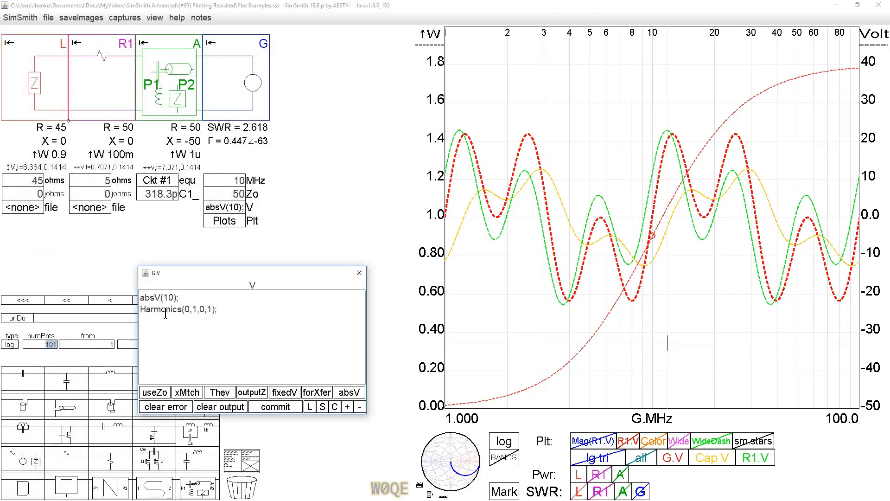
pyautogui.click(141, 309)
pyautogui.write('//')
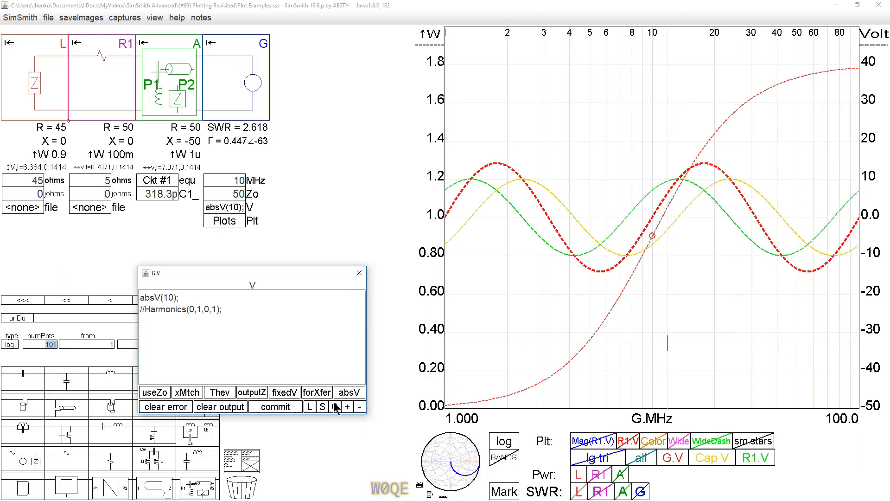
pyautogui.click(360, 273)
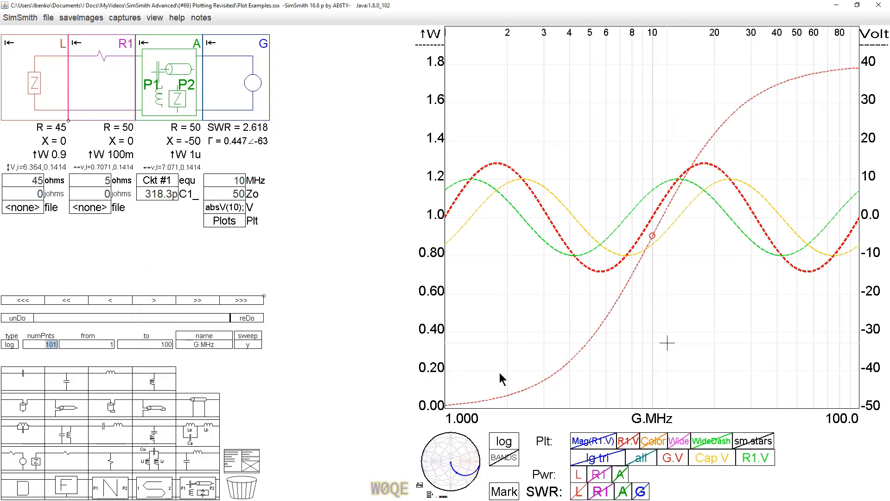